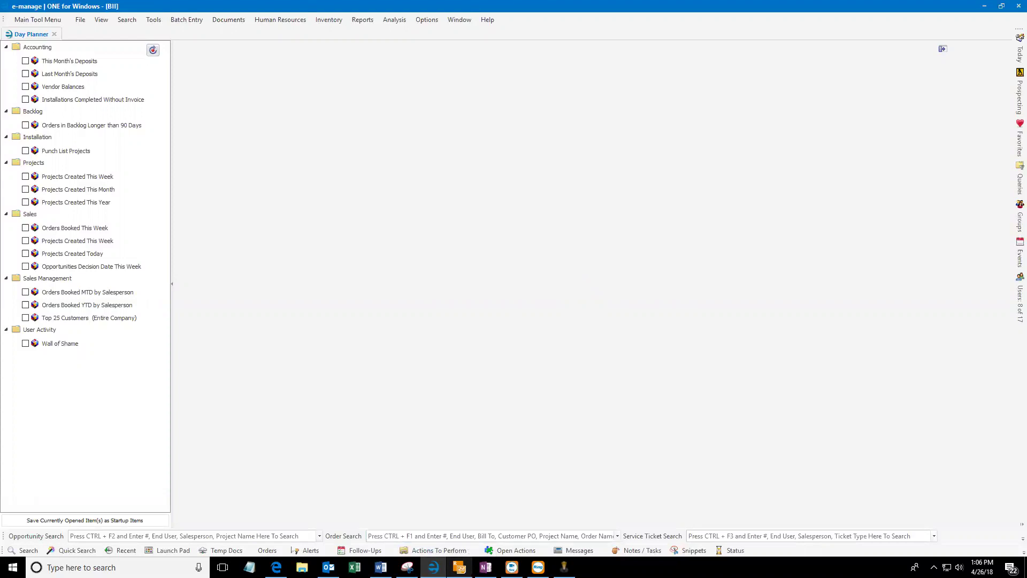
Step: Launch Telerik Report Designer from e-manage ONE's Custom Reports tools and browse its Open page to the Reports folder
click(459, 567)
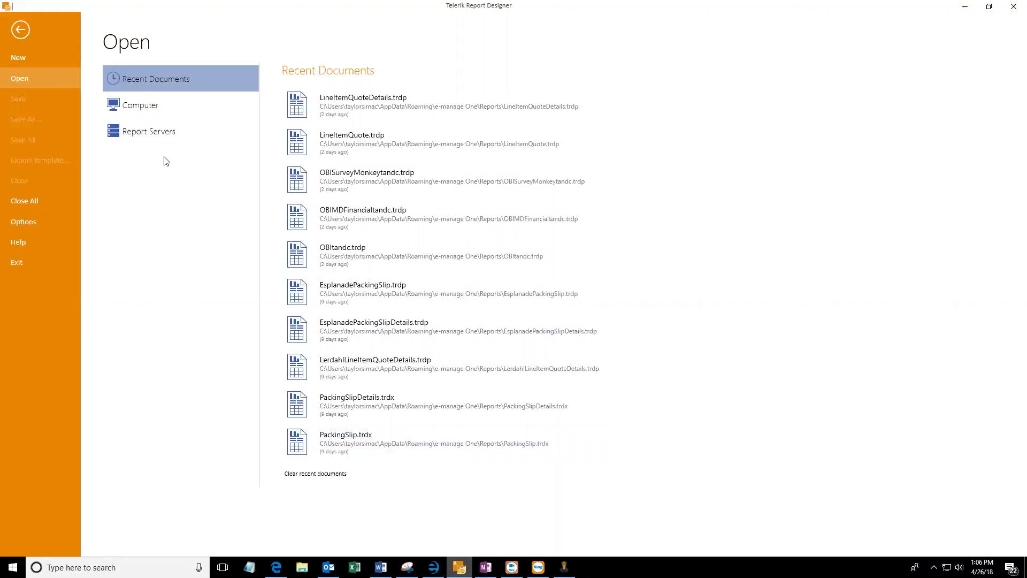
click(157, 106)
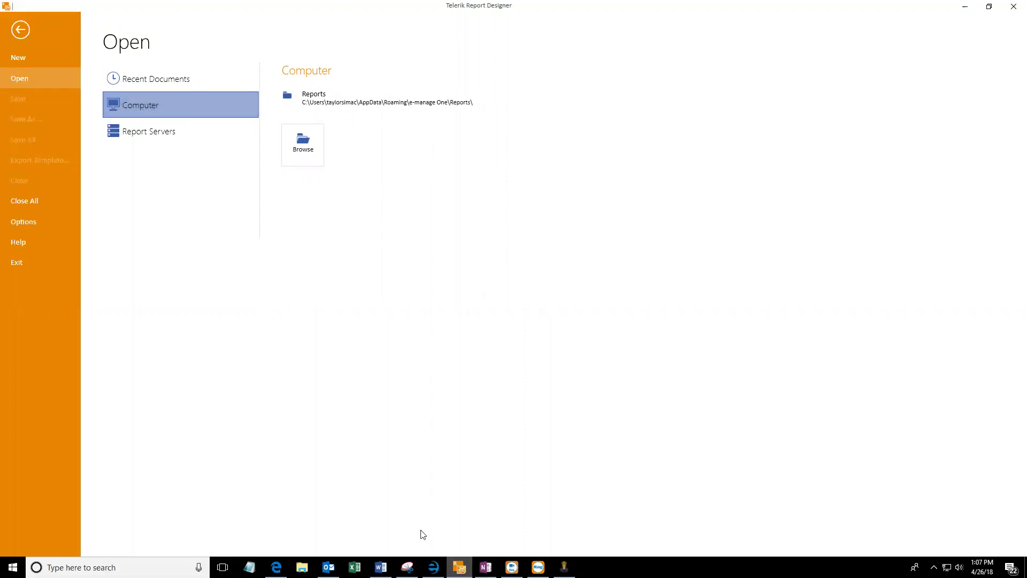
click(433, 567)
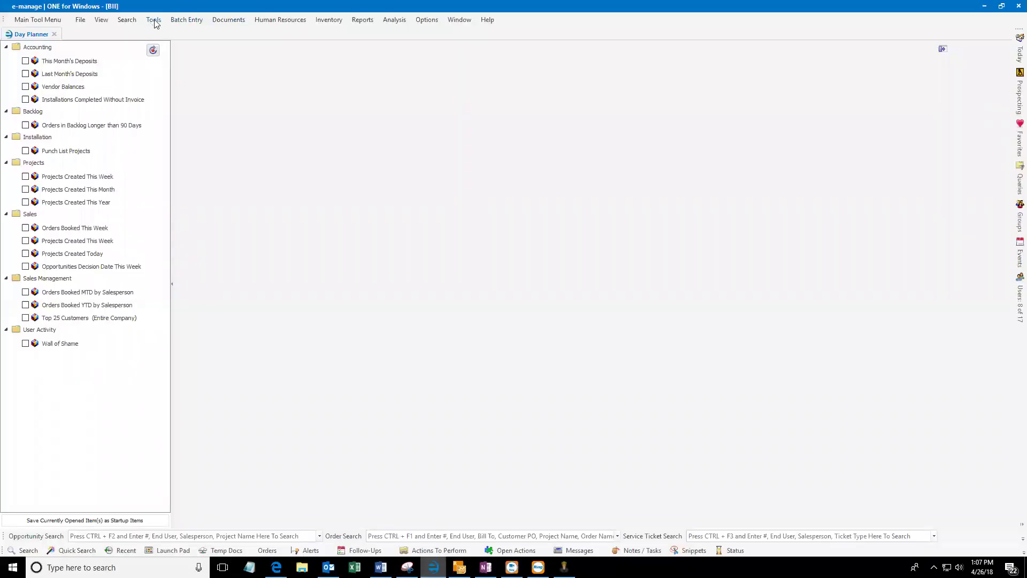
click(154, 19)
mouse_move(190, 72)
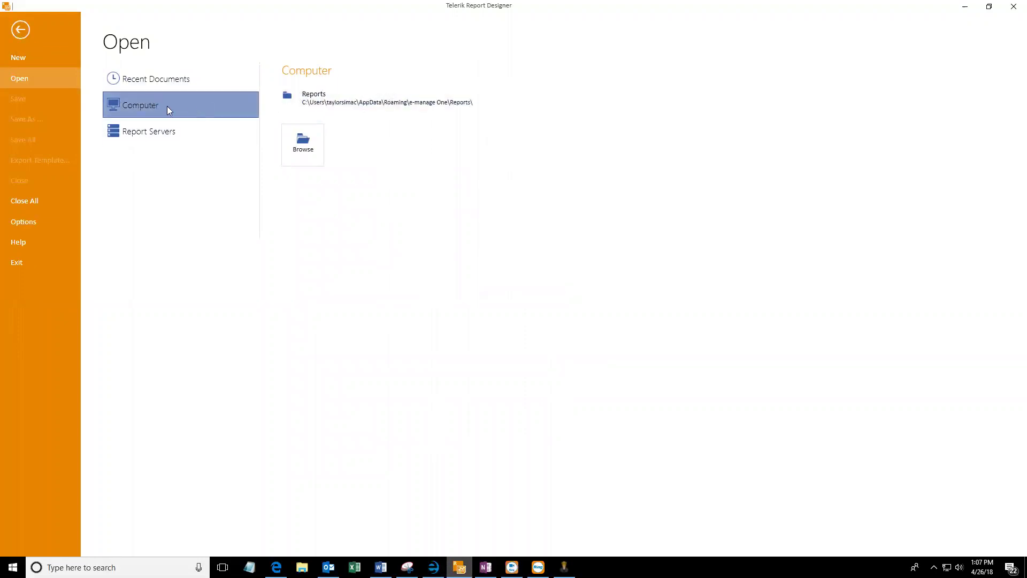
Step: Navigate the Open dialog to the AppData\Roaming\e-manage One\Reports folder
click(344, 102)
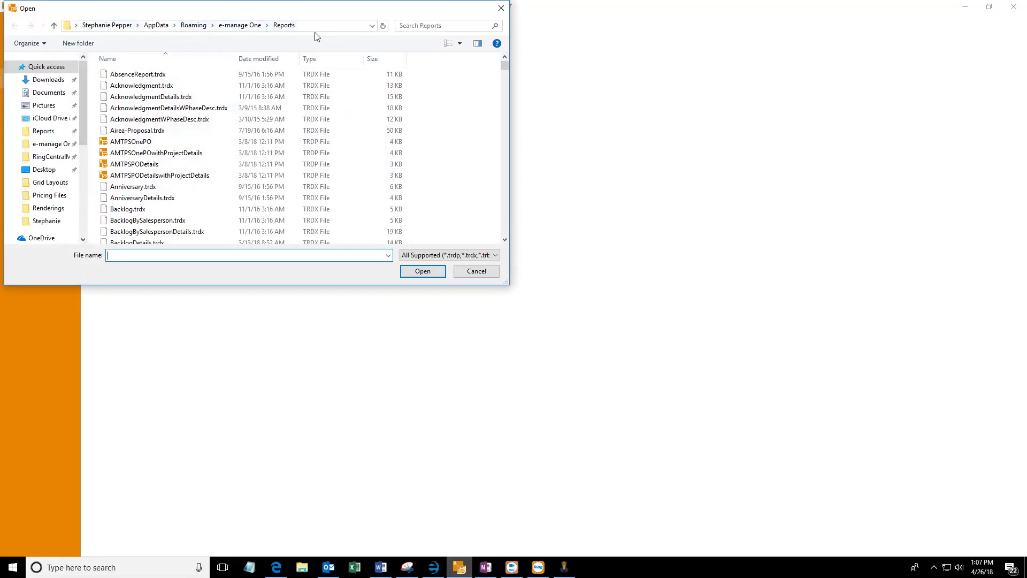
click(250, 28)
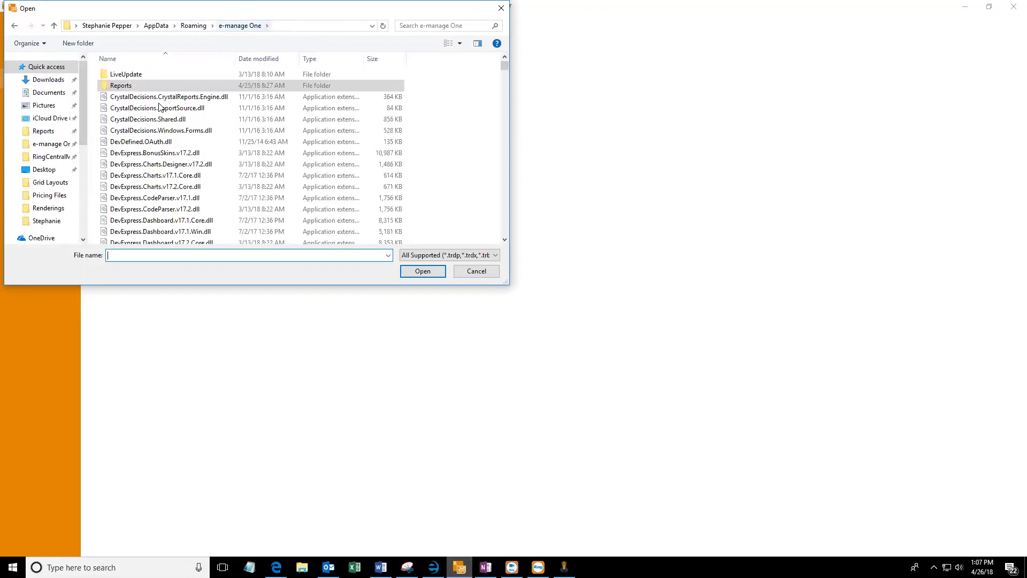
double_click(125, 87)
click(124, 87)
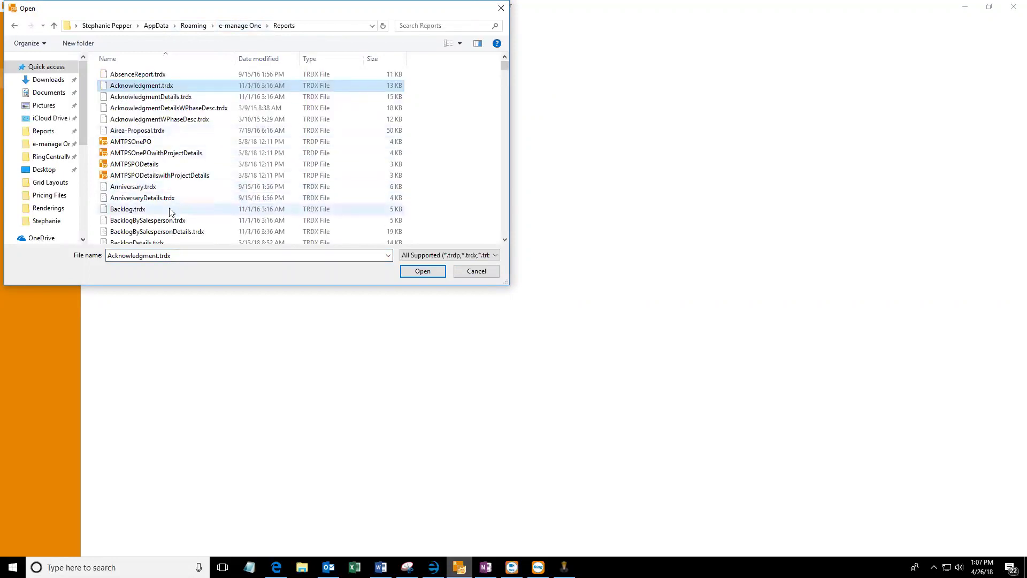
scroll(170, 211, down, 1)
click(168, 185)
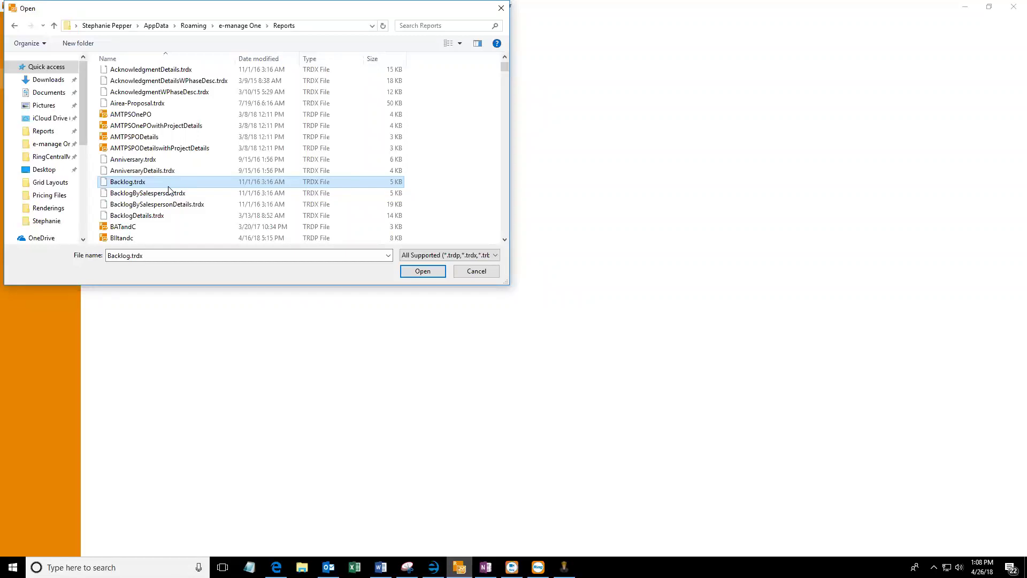
Step: Search for 'tandc', rename TPSInstallationNotes.trdx to b.trdx, and open BIItandc.trdp
text(tandc)
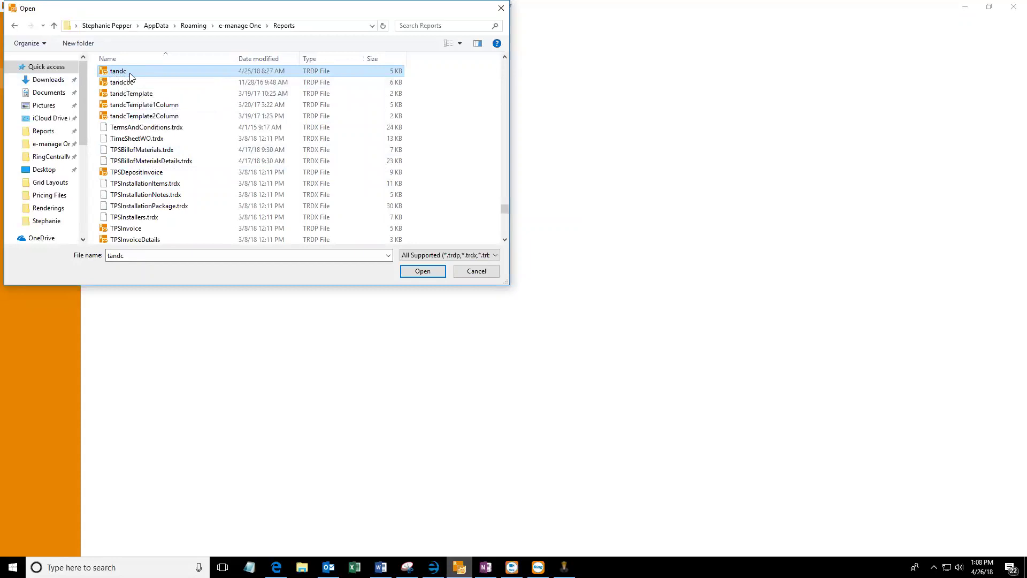
click(150, 198)
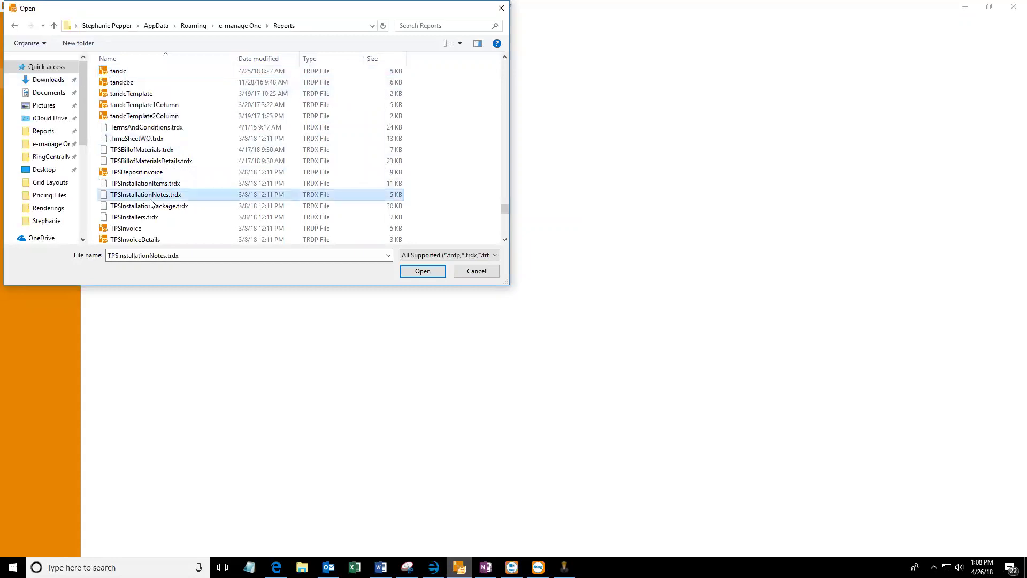
click(150, 198)
text(b)
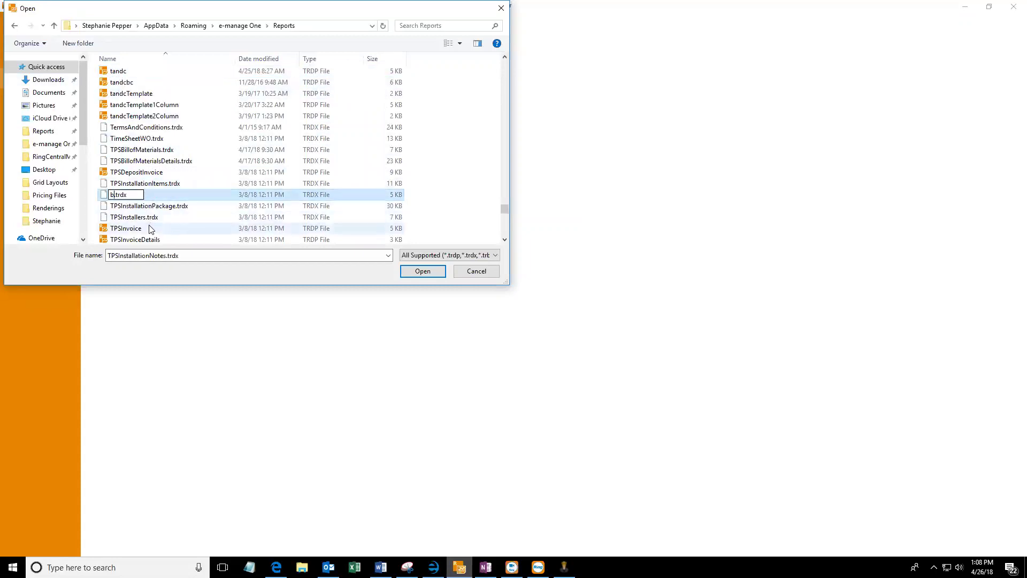
key(Return)
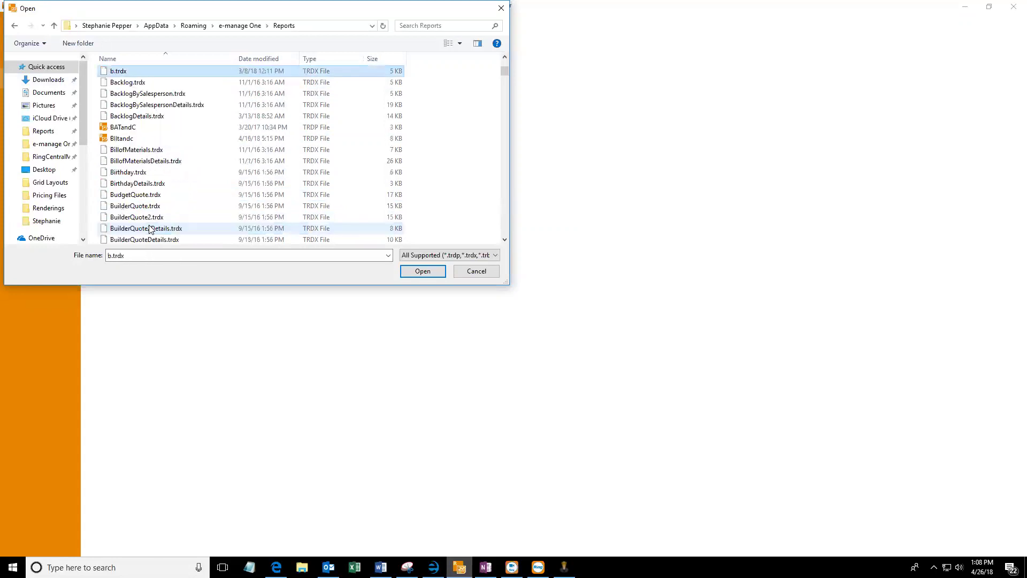
double_click(132, 140)
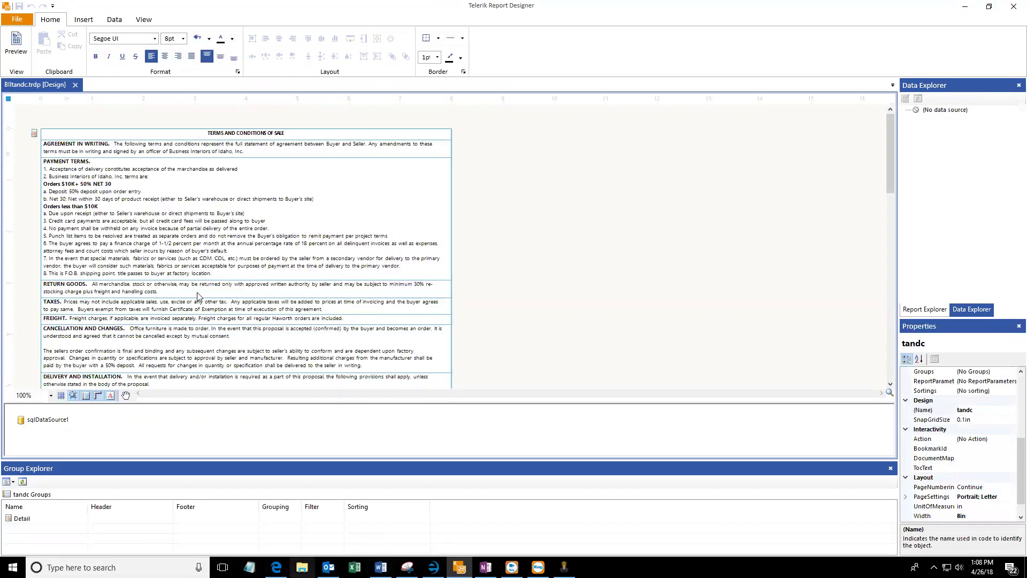
Step: Copy the Word terms from AGREEMENT IN WRITING through ACCEPTED BY:, then minimize Word
click(380, 567)
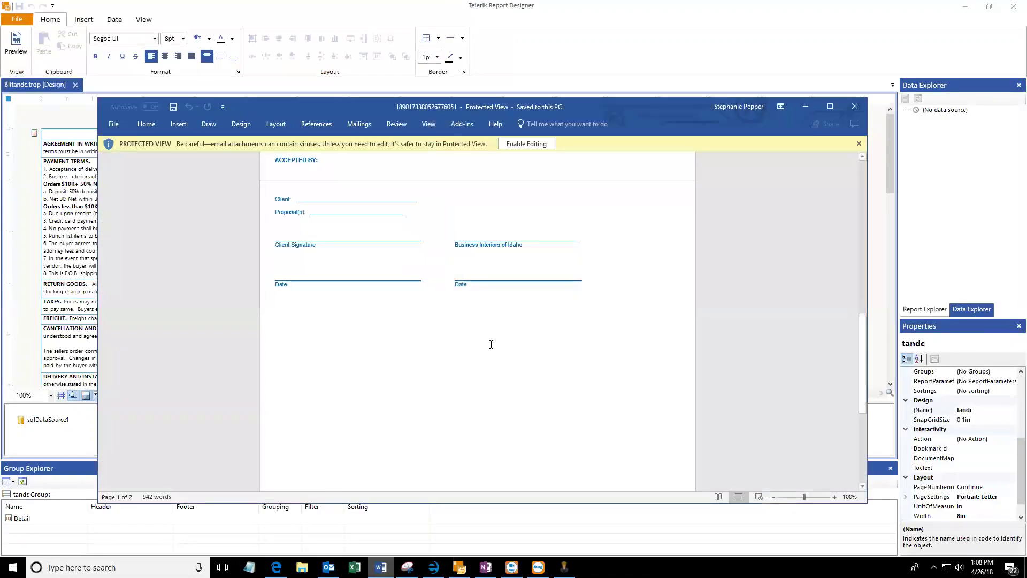
scroll(491, 345, up, 15)
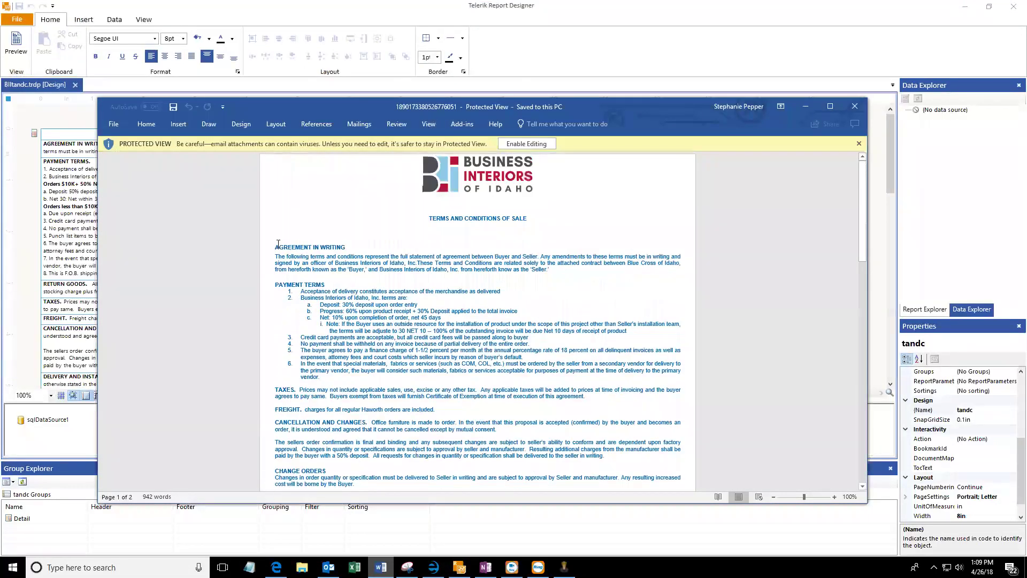
mouse_move(275, 245)
mouse_down()
mouse_move(551, 270)
mouse_move(629, 329)
mouse_move(594, 471)
mouse_move(588, 476)
mouse_move(523, 142)
mouse_move(526, 352)
mouse_move(387, 313)
mouse_up()
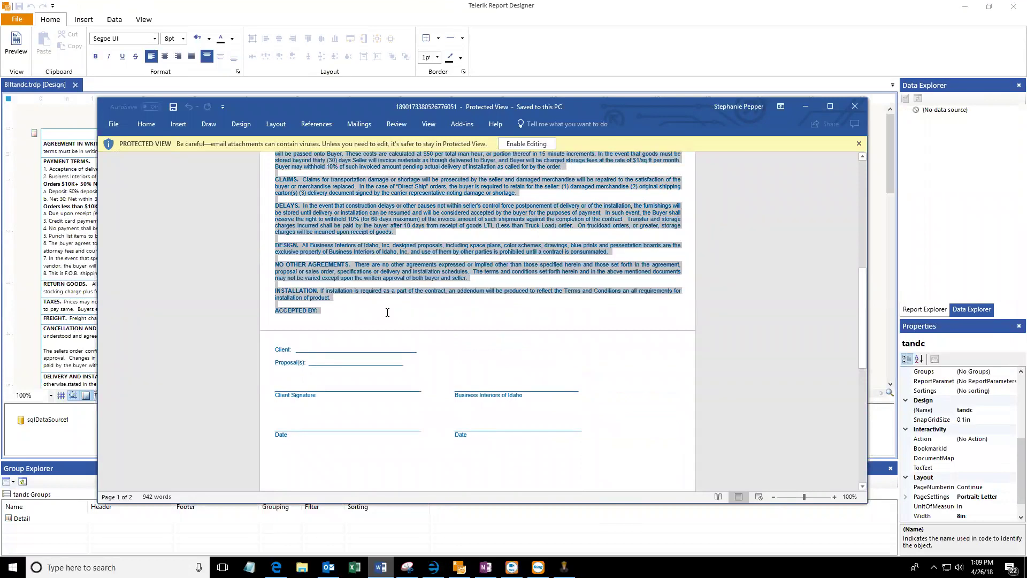
drag(387, 310, 388, 303)
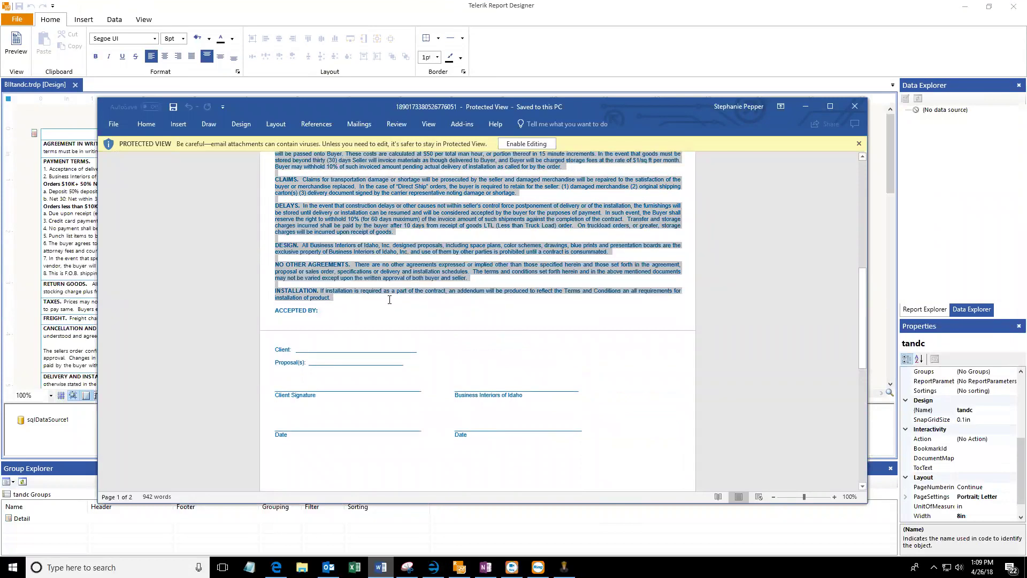
click(394, 218)
drag(327, 313, 274, 186)
drag(223, 64, 222, 64)
drag(259, 229, 274, 249)
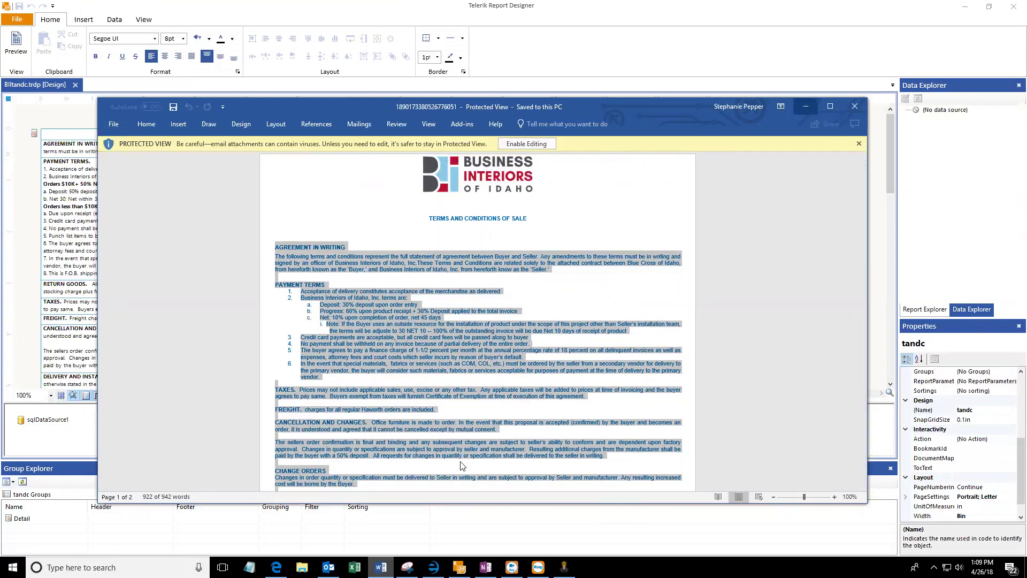
click(808, 110)
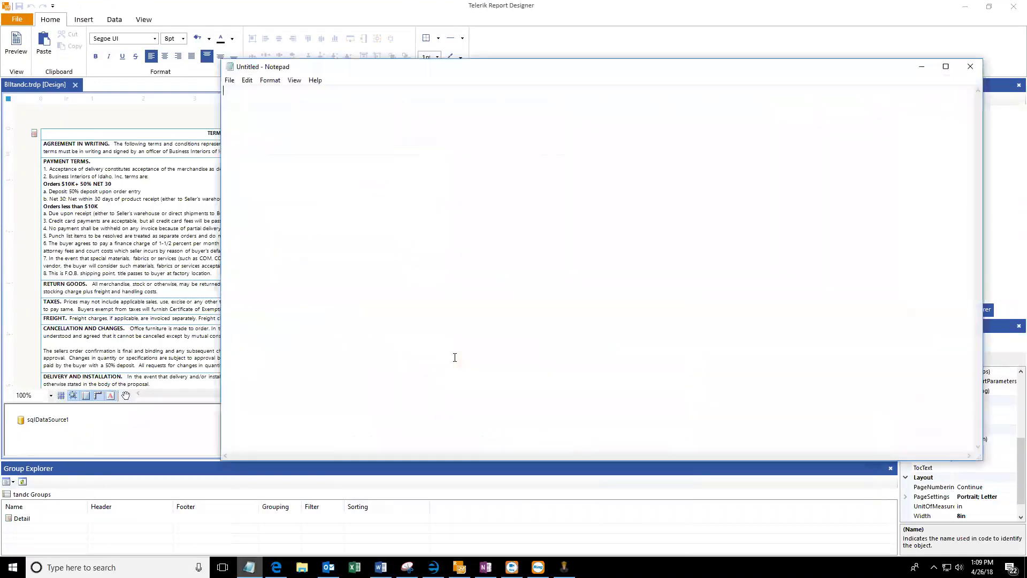
Step: Paste the copied terms into Notepad and snap Notepad to the right half of the screen
key(ctrl+v)
scroll(430, 363, up, 2)
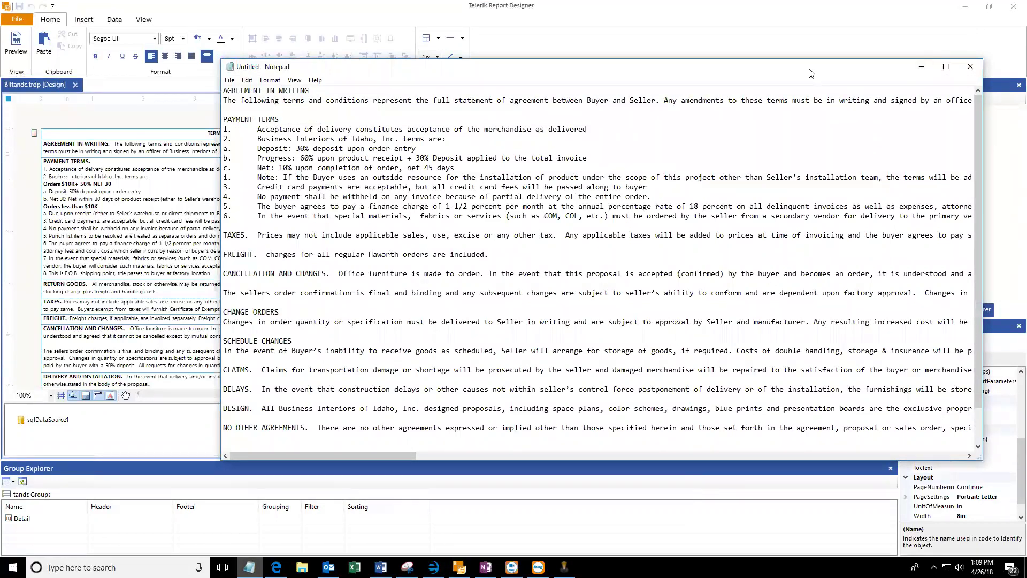
drag(810, 72, 1026, 110)
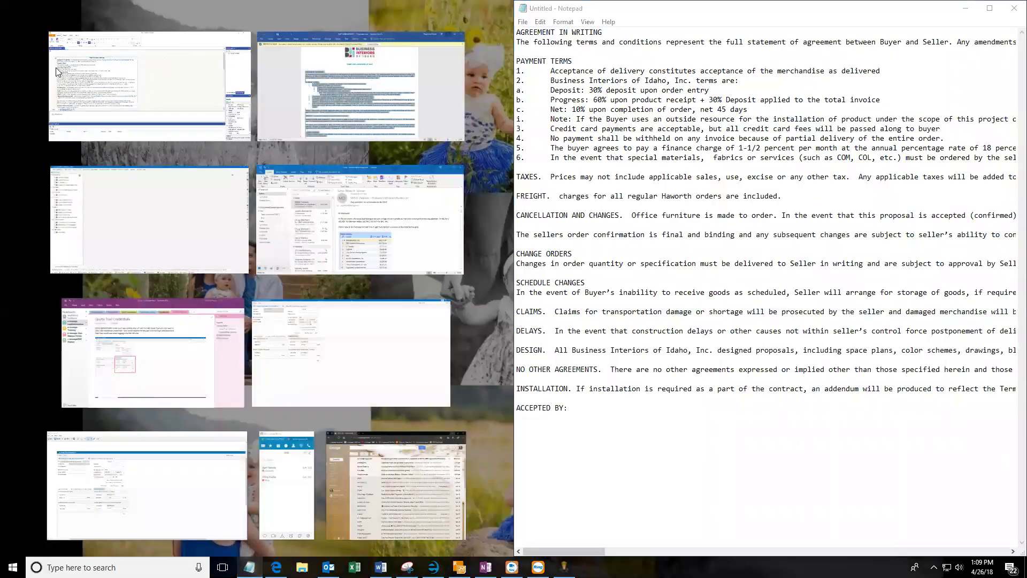
Step: Place the designer beside Notepad and cut the opening agreement paragraph from Notepad
click(56, 68)
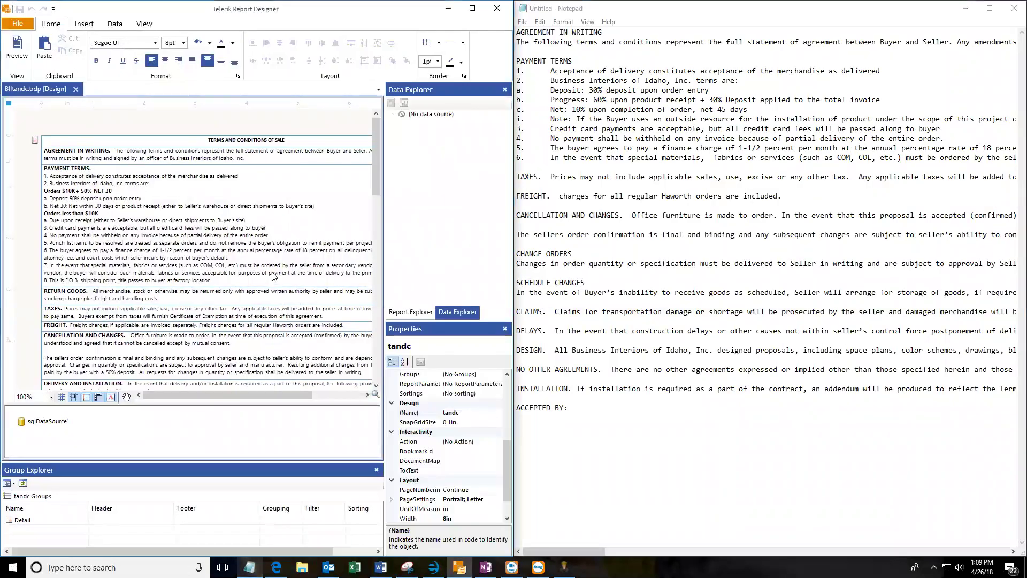
click(783, 216)
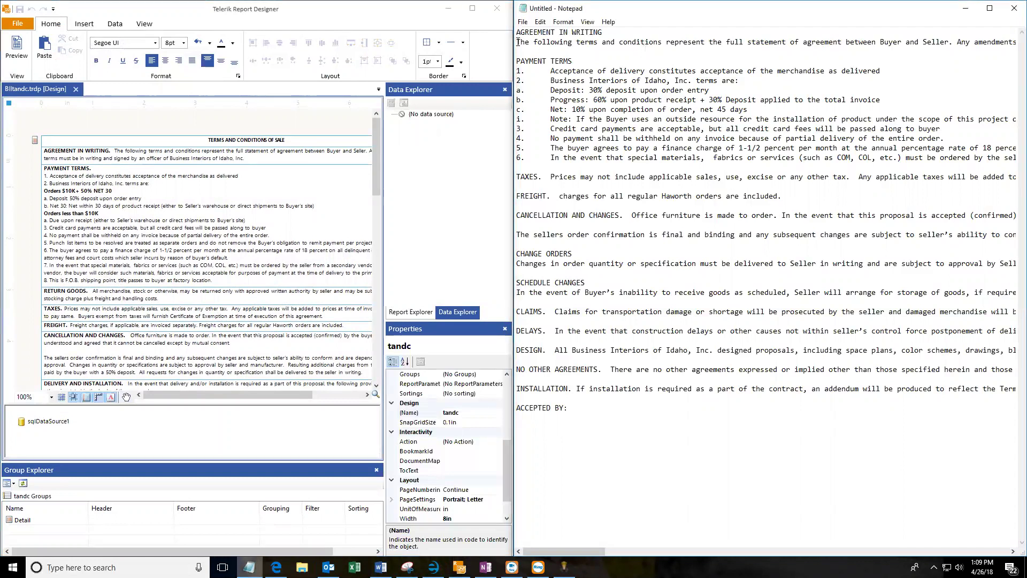
drag(517, 43, 665, 52)
drag(944, 49, 1014, 45)
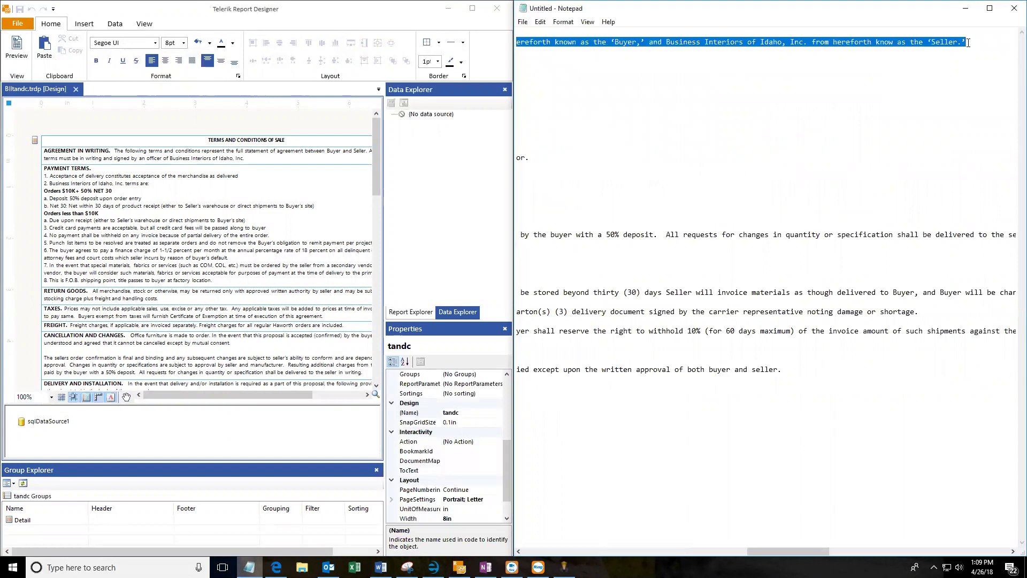
key(ctrl+x)
Step: Paste the cut Buyer and Seller passage into the AGREEMENT IN WRITING cell, replacing its old wording
click(158, 161)
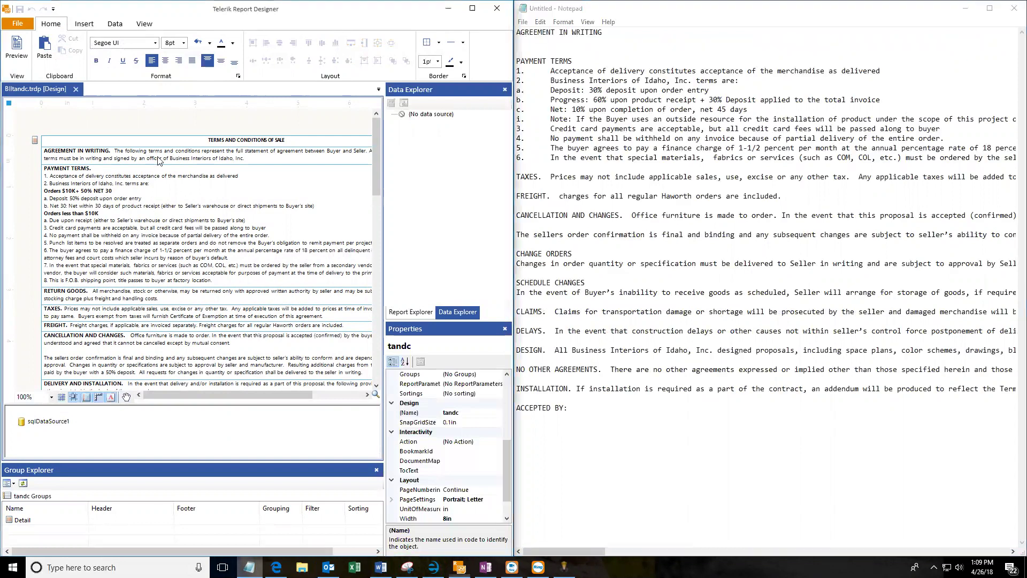
click(156, 160)
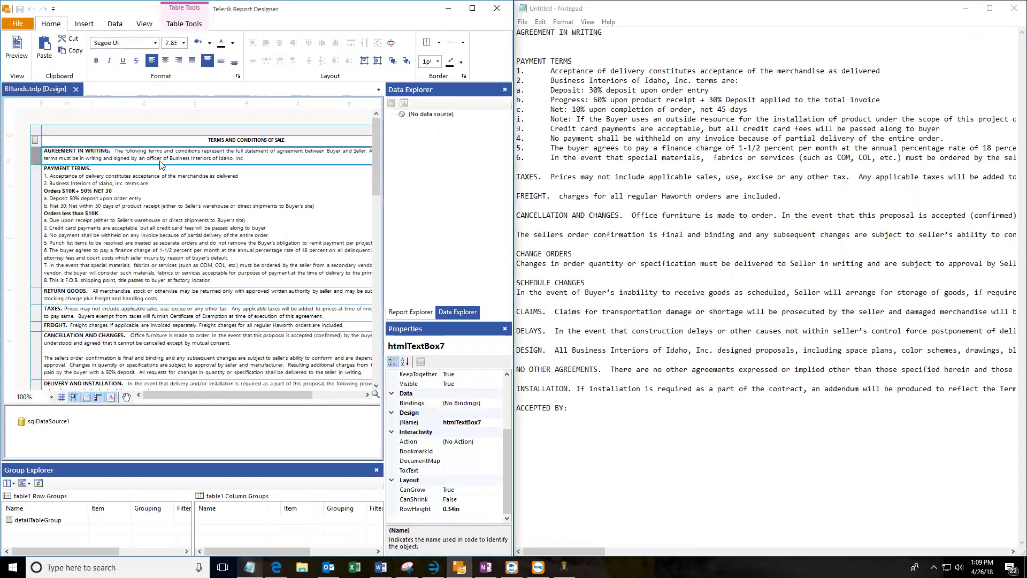
key(Delete)
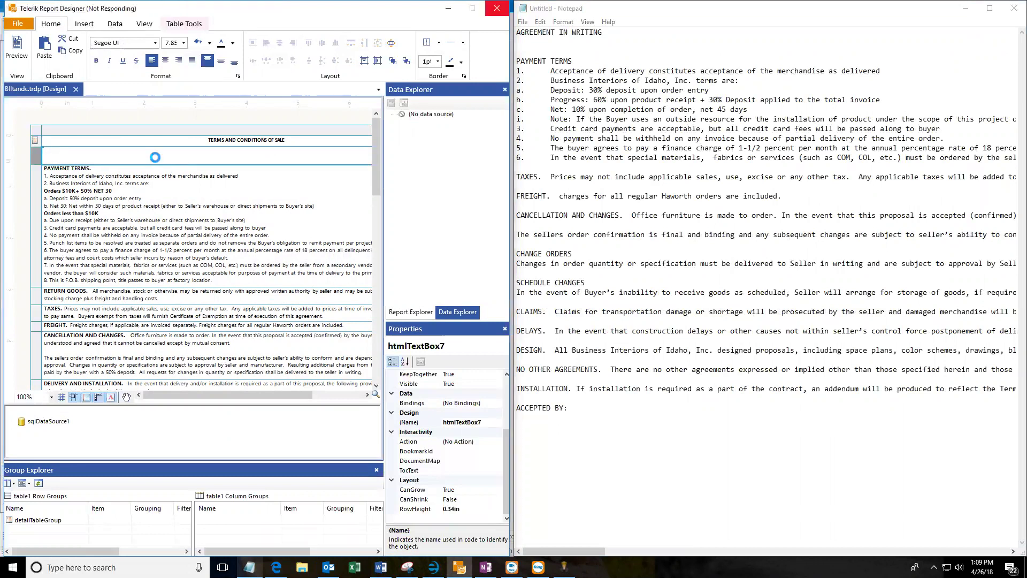
double_click(154, 157)
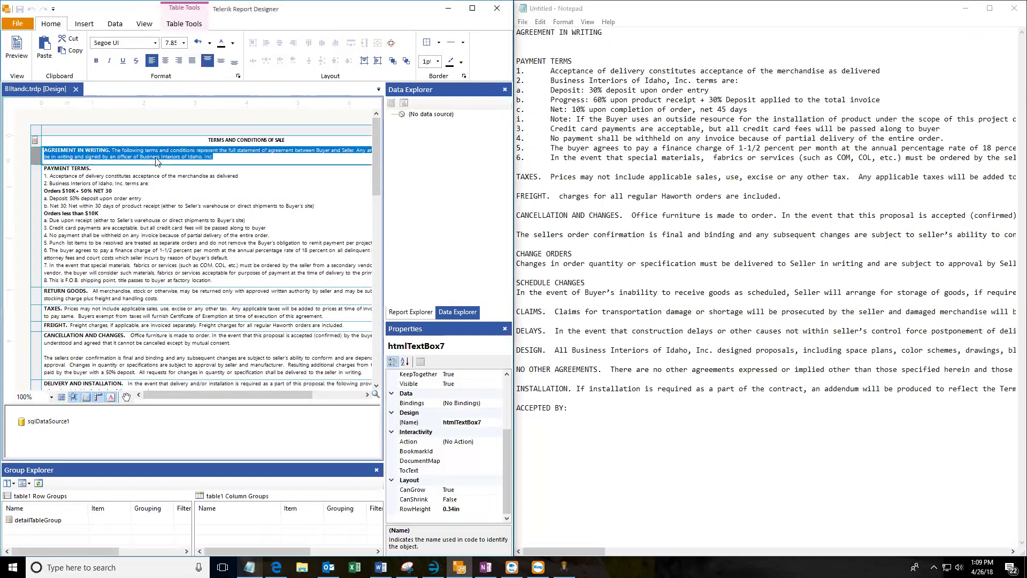
click(132, 152)
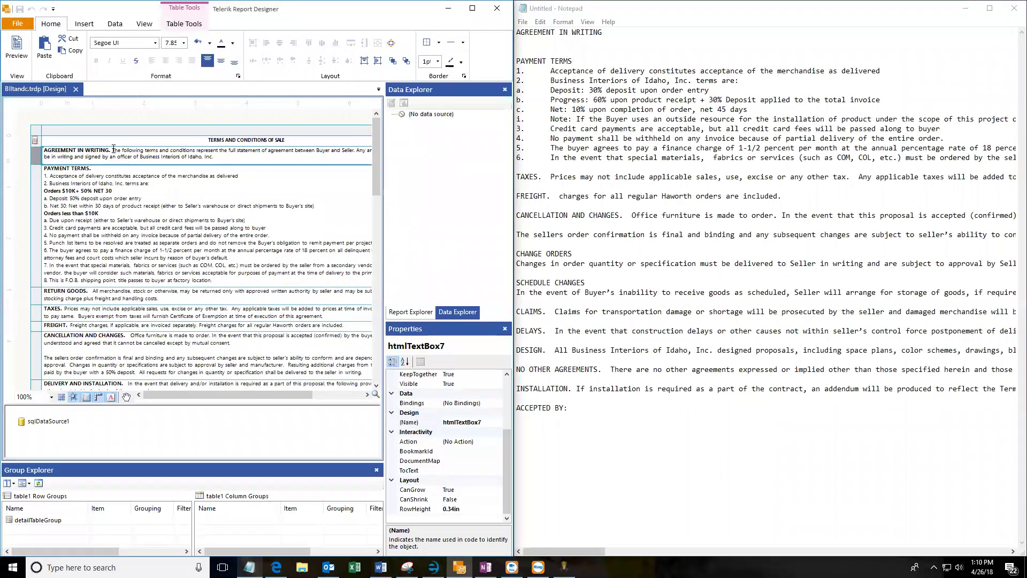
shift+click(229, 161)
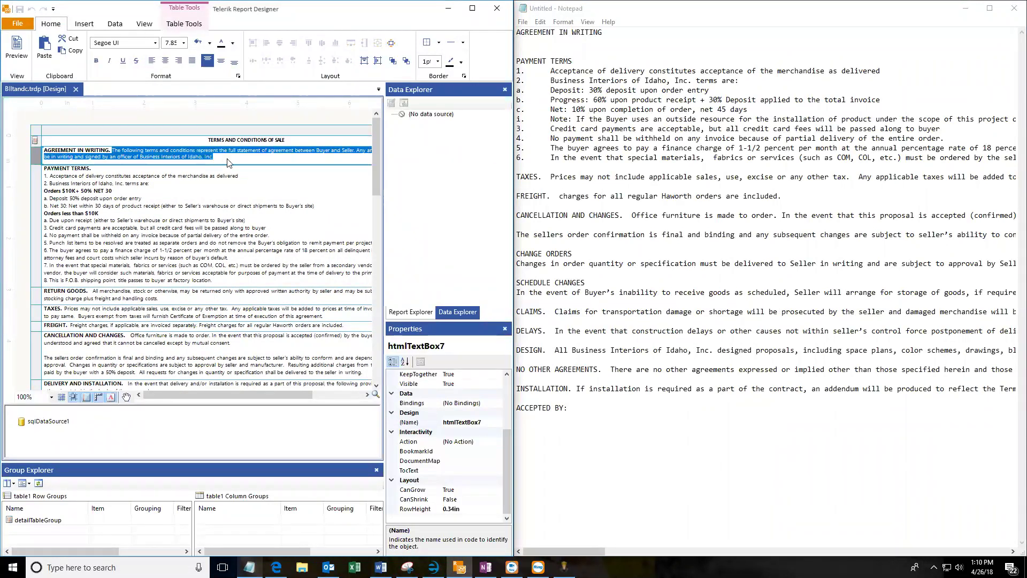
key(ctrl+v)
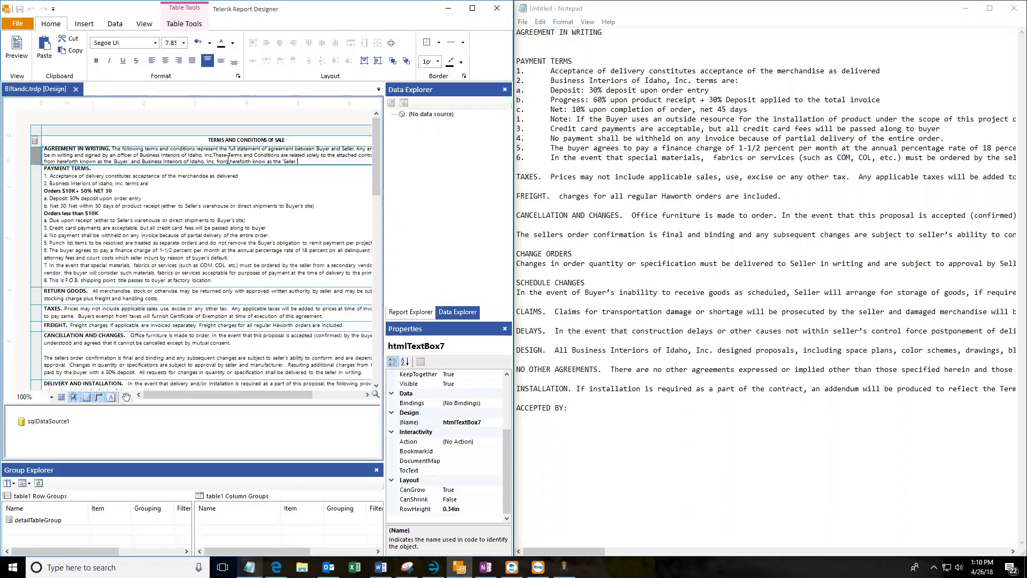
click(169, 229)
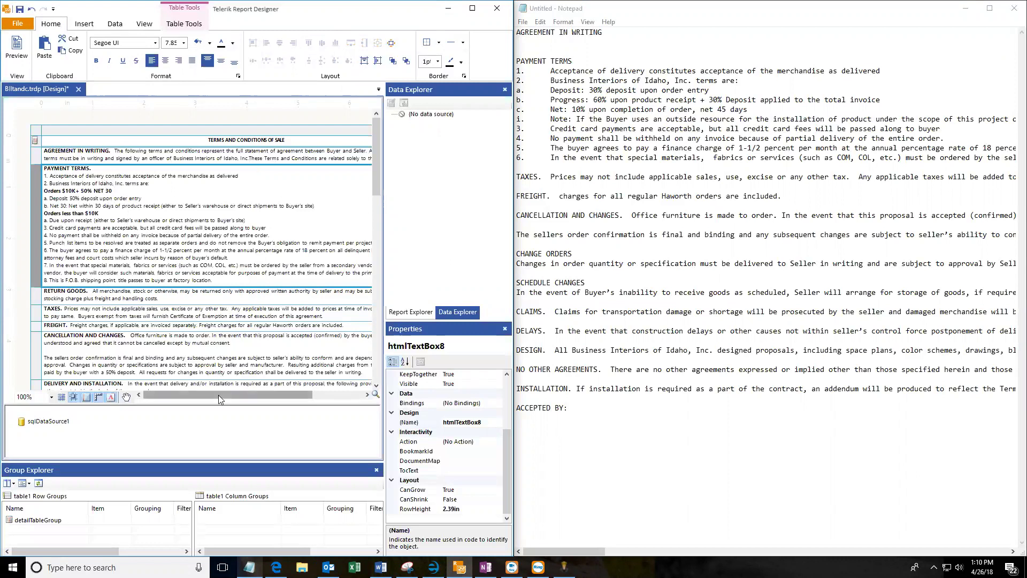
Step: Make the Agreement in Writing row taller and cut the payment terms list from Notepad
mouse_move(218, 395)
mouse_down()
mouse_move(306, 395)
mouse_move(218, 394)
mouse_up()
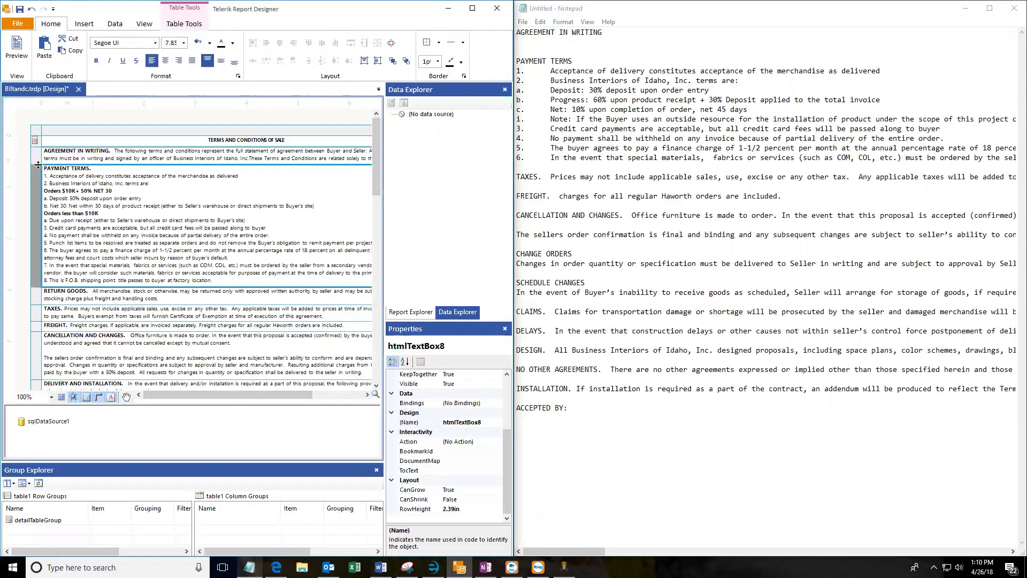
drag(38, 165, 40, 171)
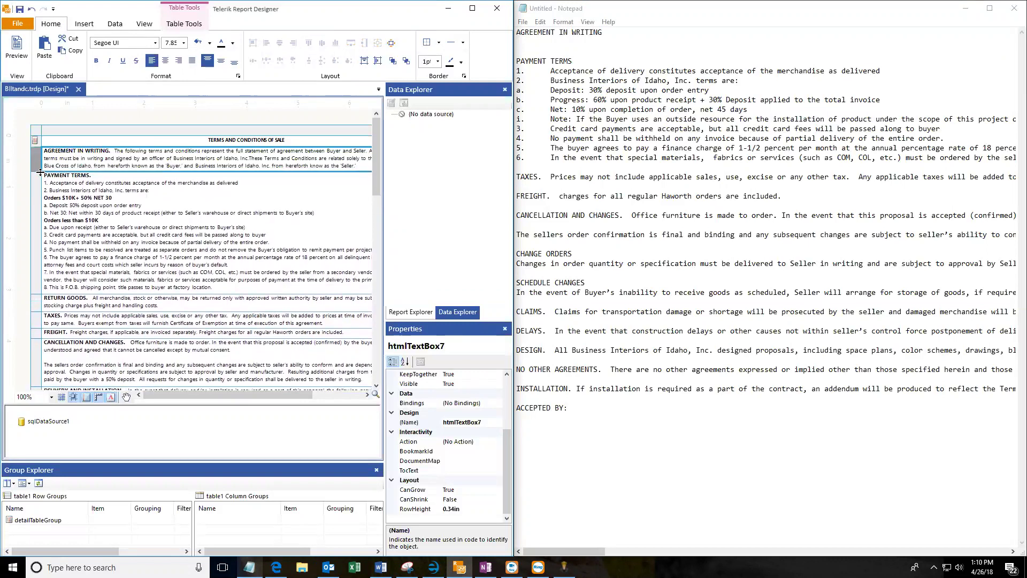
click(156, 234)
click(647, 147)
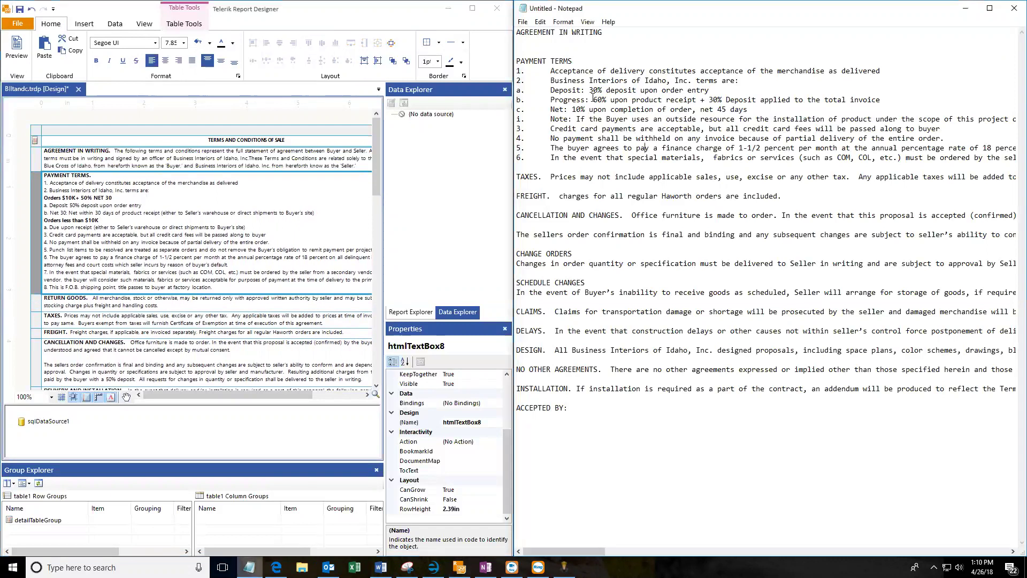
drag(518, 71, 890, 157)
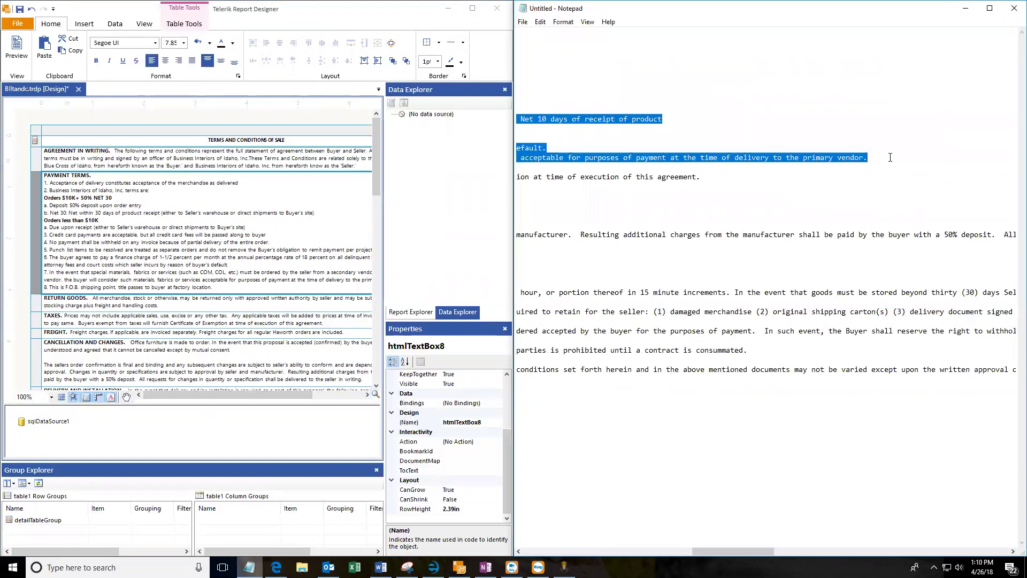
key(ctrl+x)
Step: Replace the PAYMENT TERMS cell with the 30% deposit, 60% progress and 10% net terms in regular text
click(97, 229)
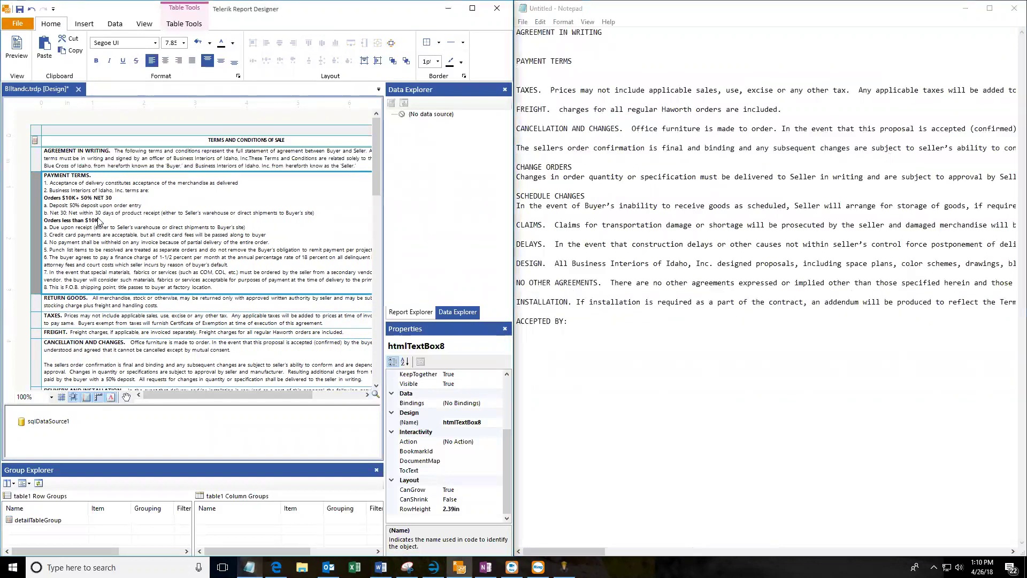
key(ctrl+a)
key(ctrl+v)
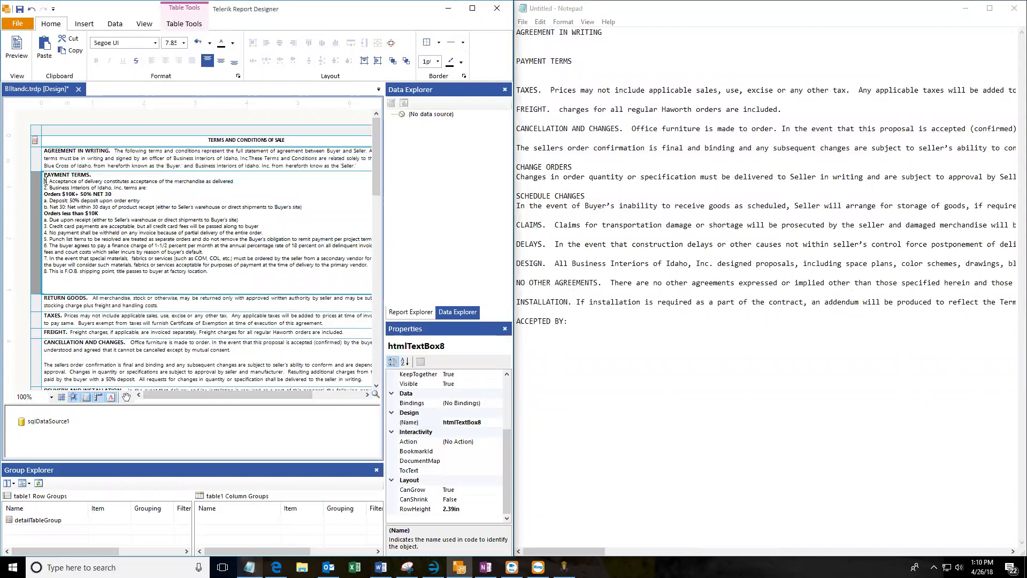
drag(90, 190, 264, 275)
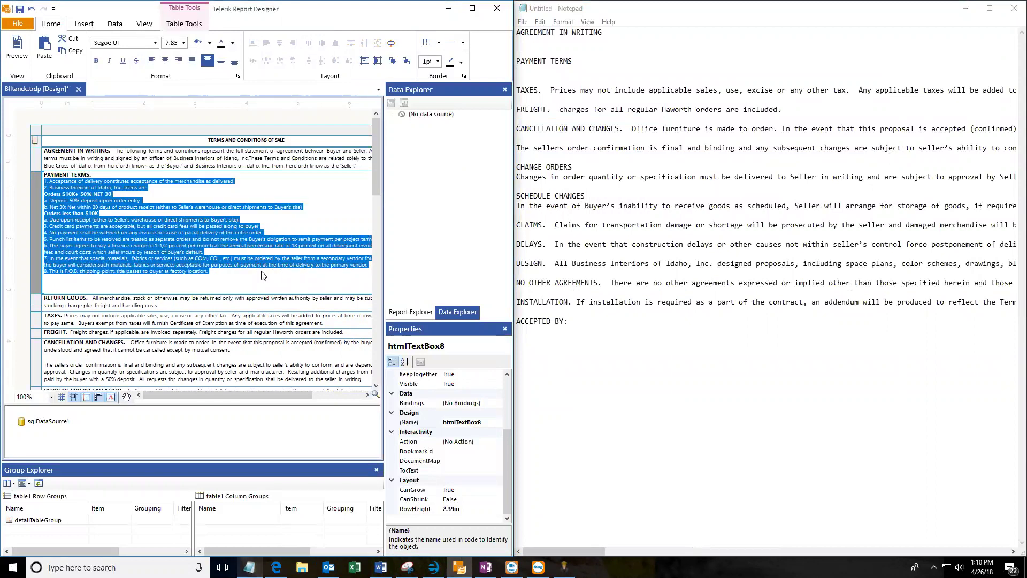
key(ctrl+b)
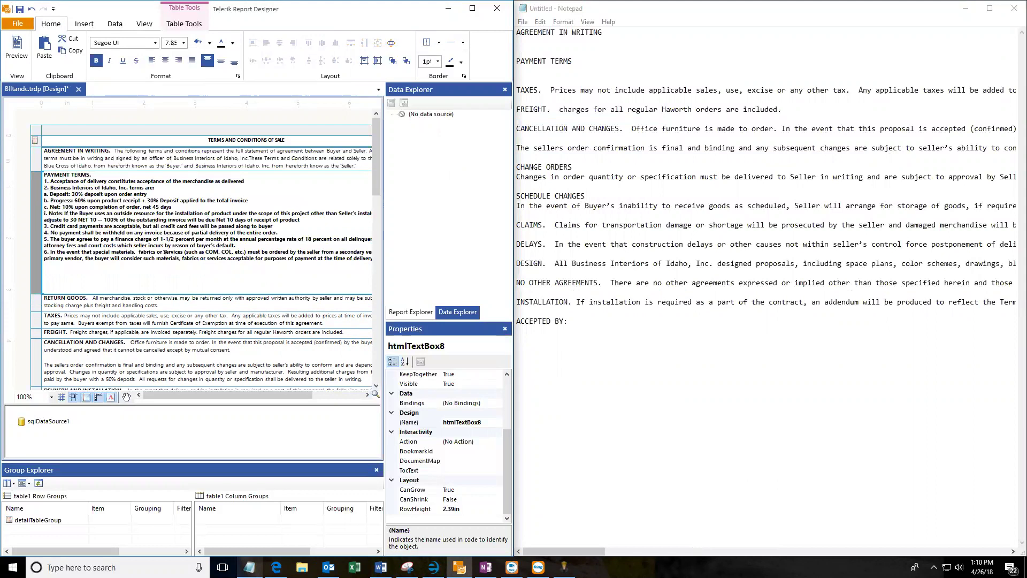
drag(45, 181, 374, 266)
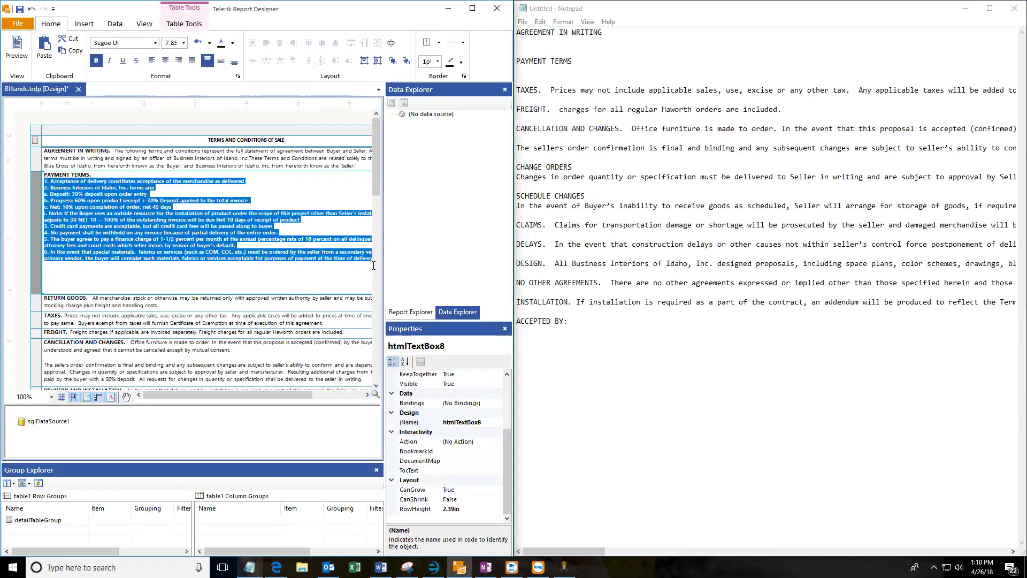
click(96, 60)
click(56, 188)
triple_click(91, 176)
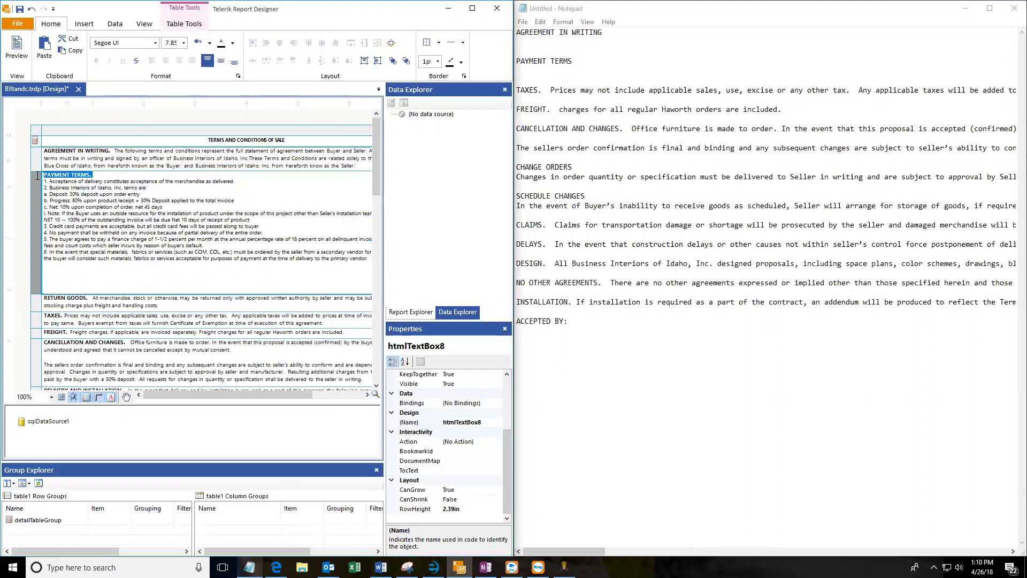
click(108, 301)
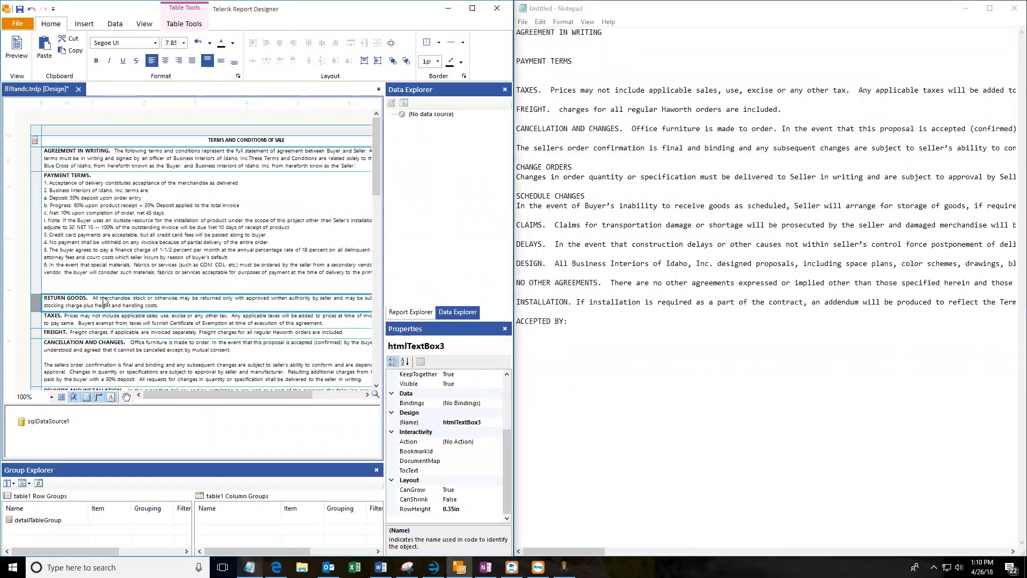
Step: Shorten the PAYMENT TERMS row to 2.39in and delete the RETURN GOODS row
click(37, 279)
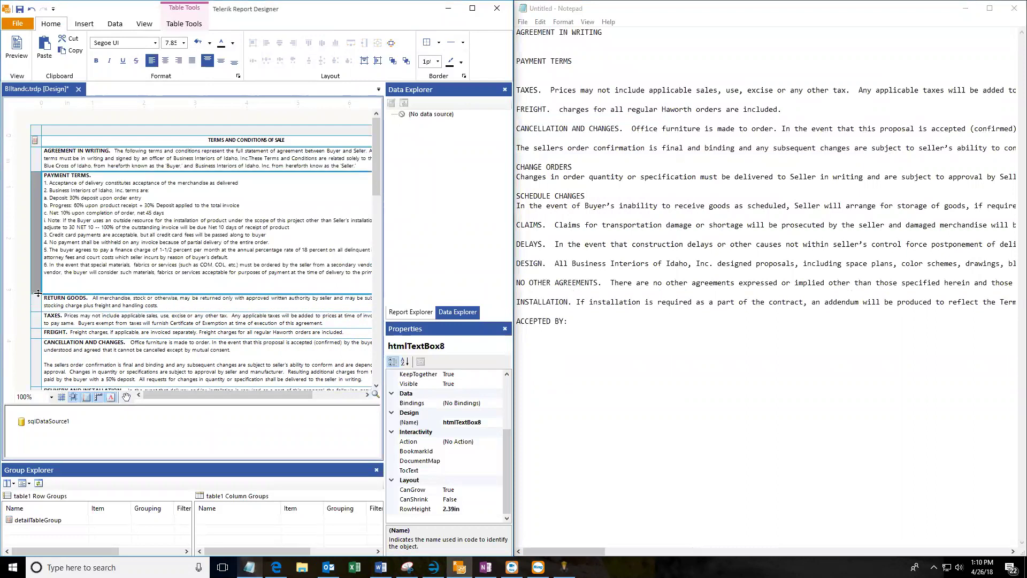
drag(38, 293, 38, 280)
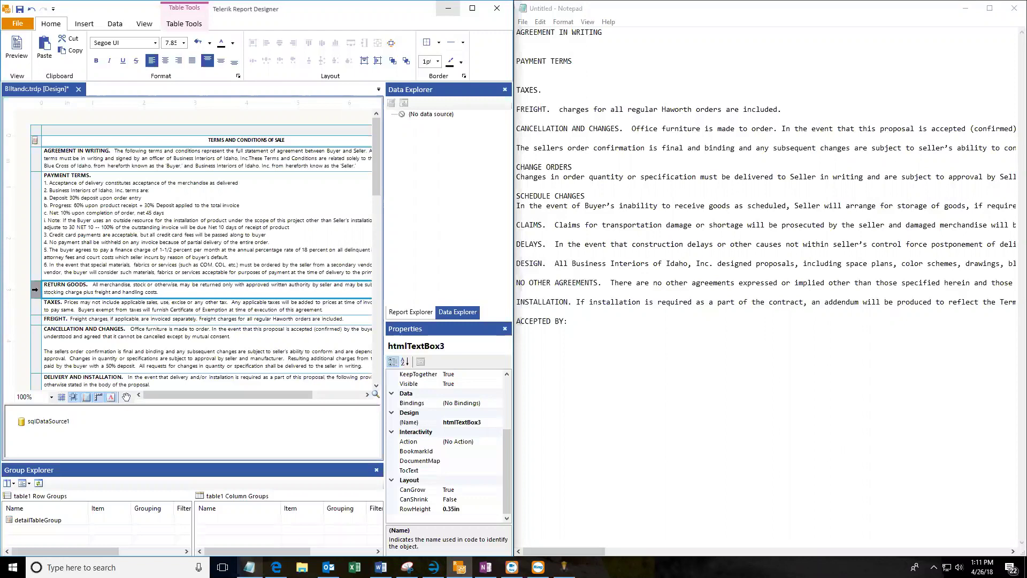
right_click(34, 289)
click(63, 311)
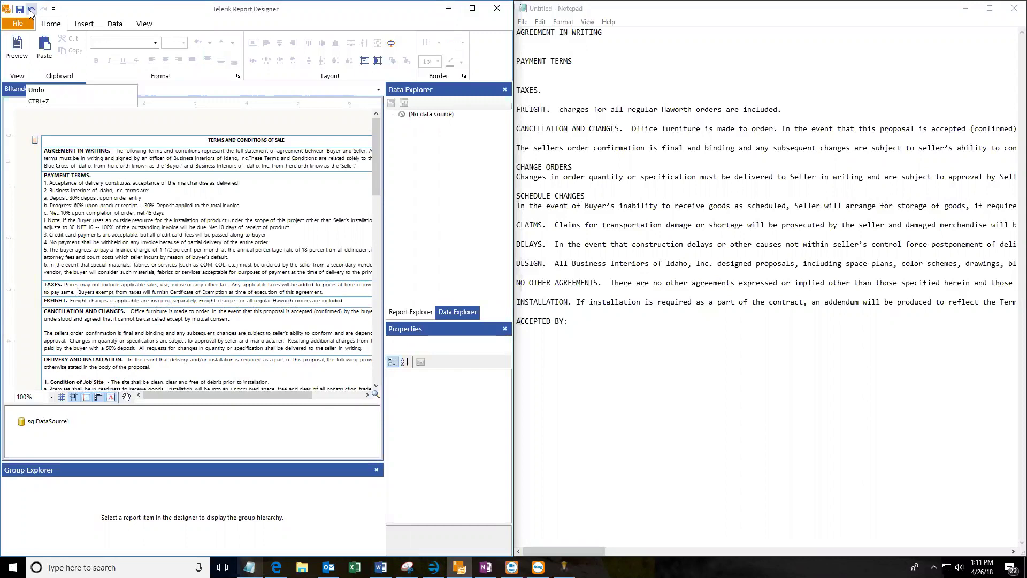
click(686, 81)
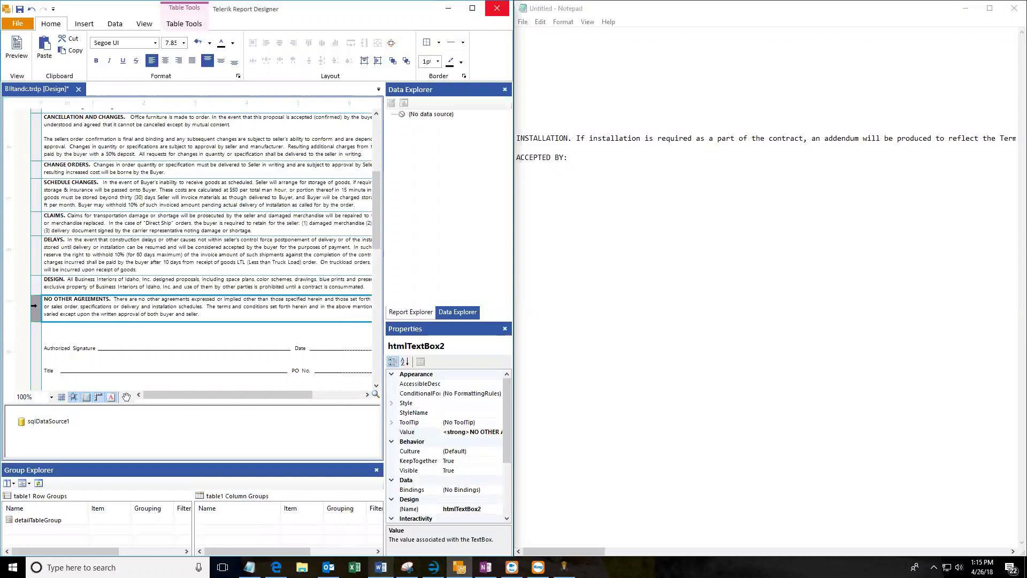
Step: Insert an empty row below NO OTHER AGREEMENTS and turn its cell into an HTML text box
right_click(34, 305)
mouse_move(57, 312)
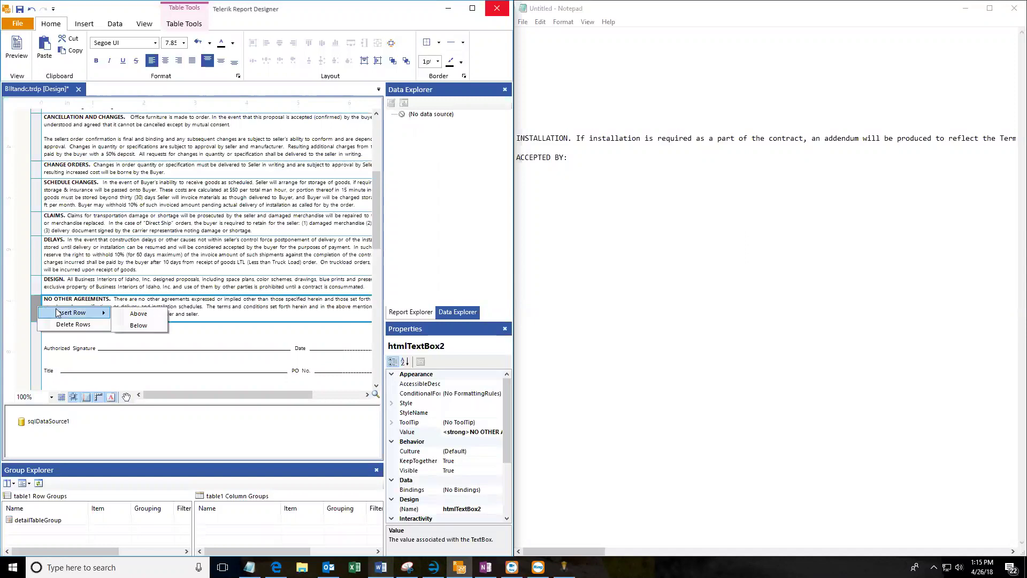
click(134, 326)
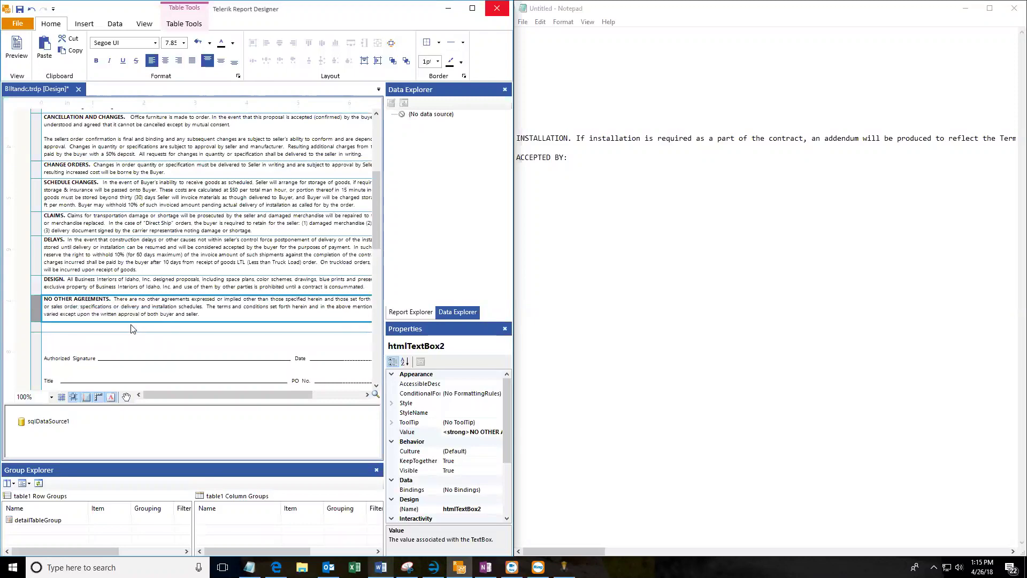
click(67, 330)
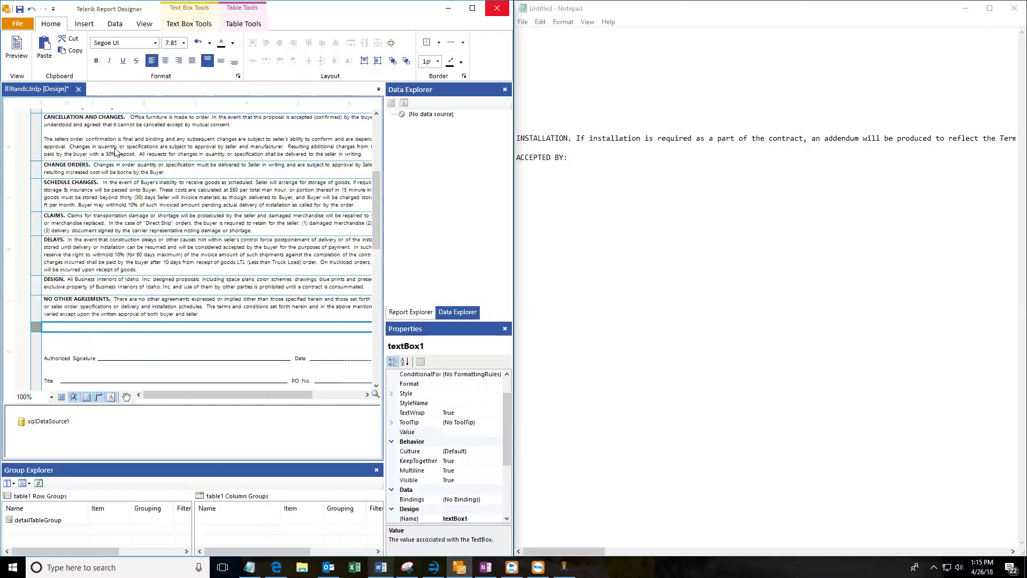
click(84, 24)
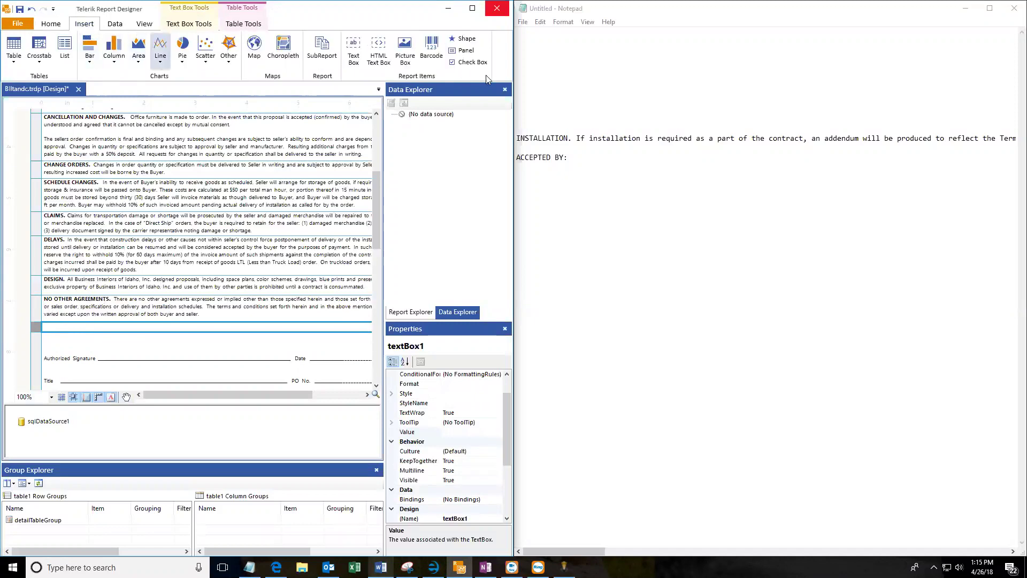
click(378, 56)
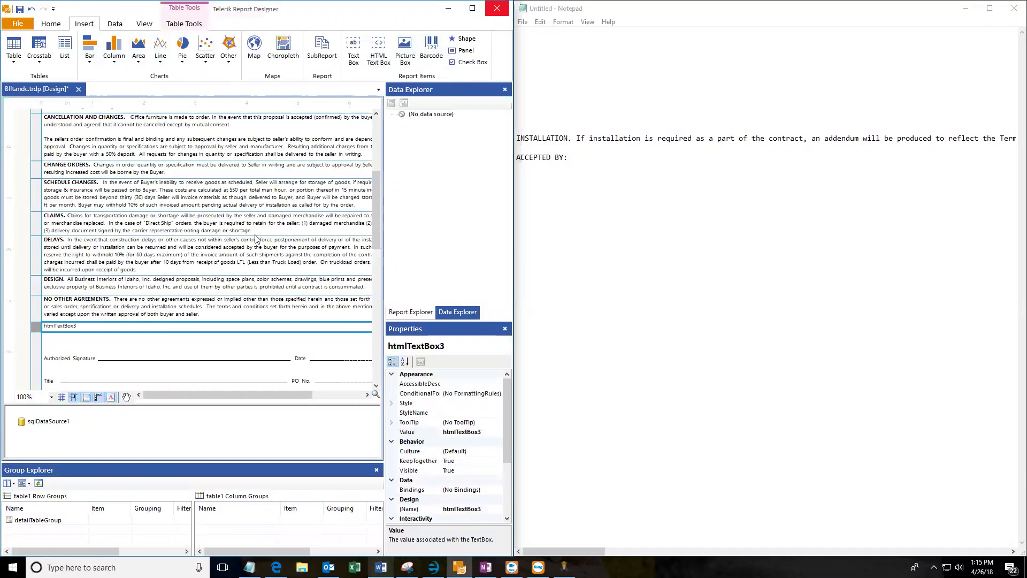
Step: Cut the installation sentence from Notepad and type INSTALLATION. into the new text box
click(615, 148)
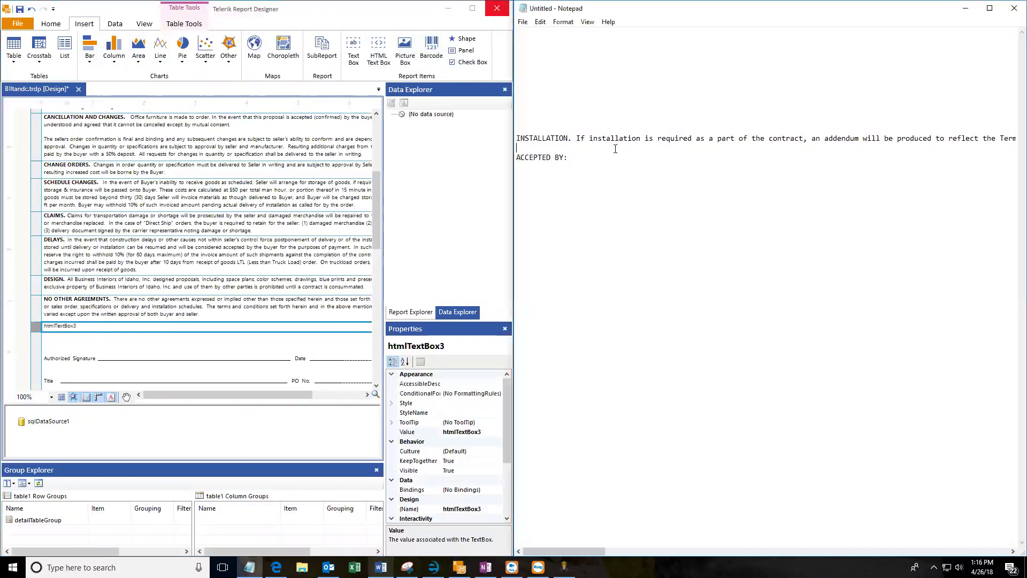
drag(578, 138, 1015, 138)
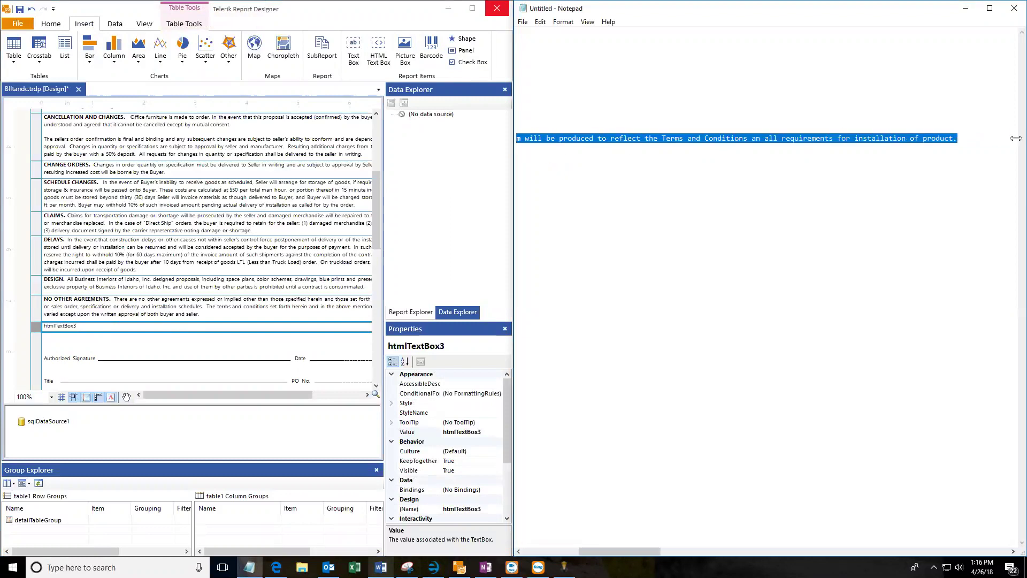
key(ctrl+x)
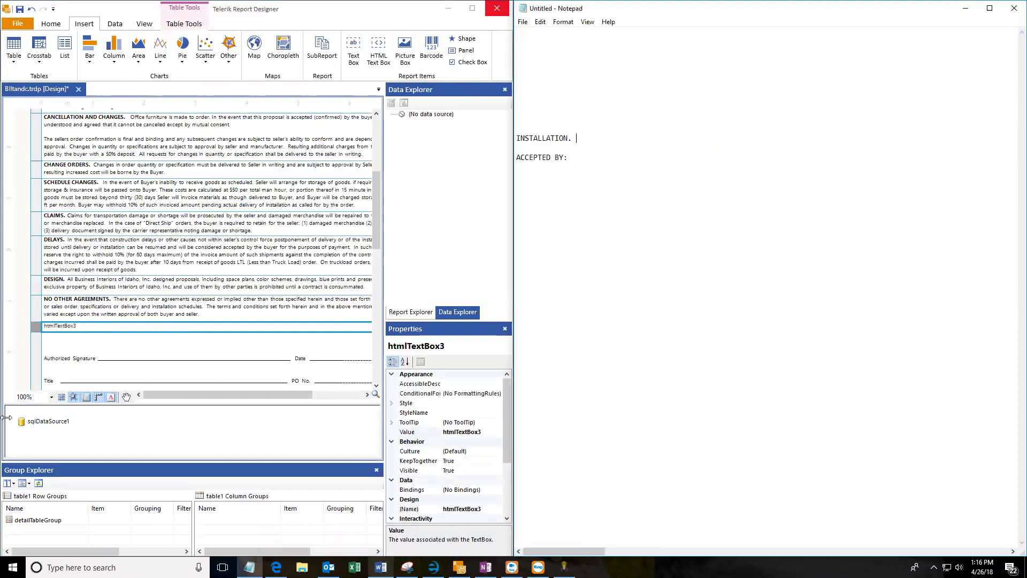
click(79, 329)
double_click(85, 328)
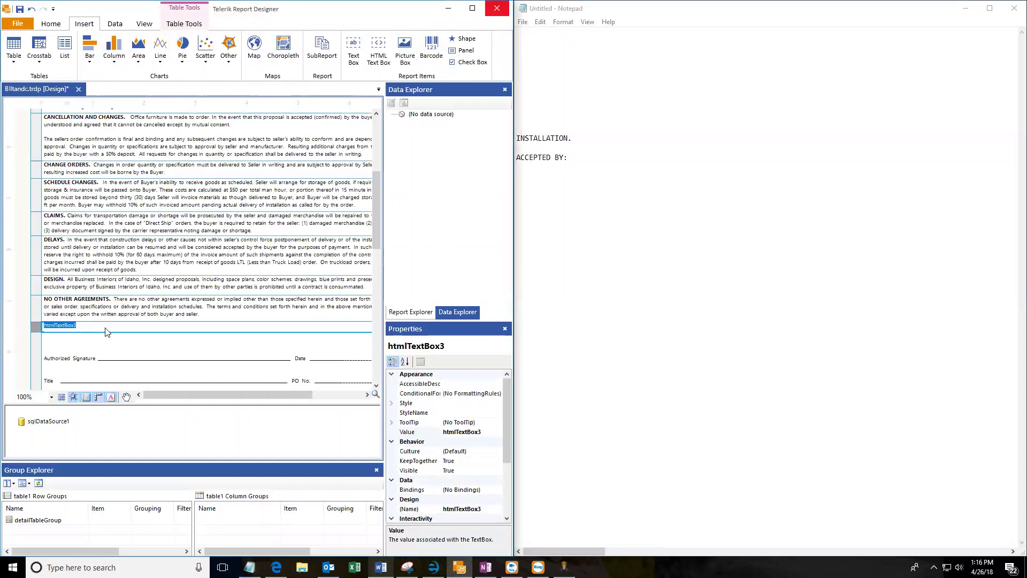
text(INSTALLATION.)
click(16, 330)
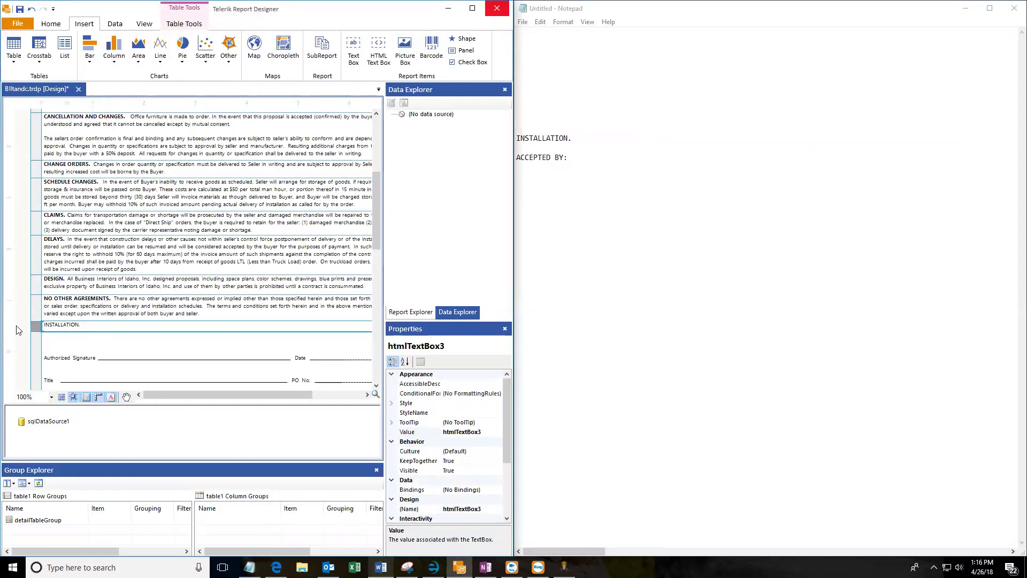
Step: Bold INSTALLATION., paste the addendum sentence after it in regular text, and heighten the row
drag(80, 324, 33, 324)
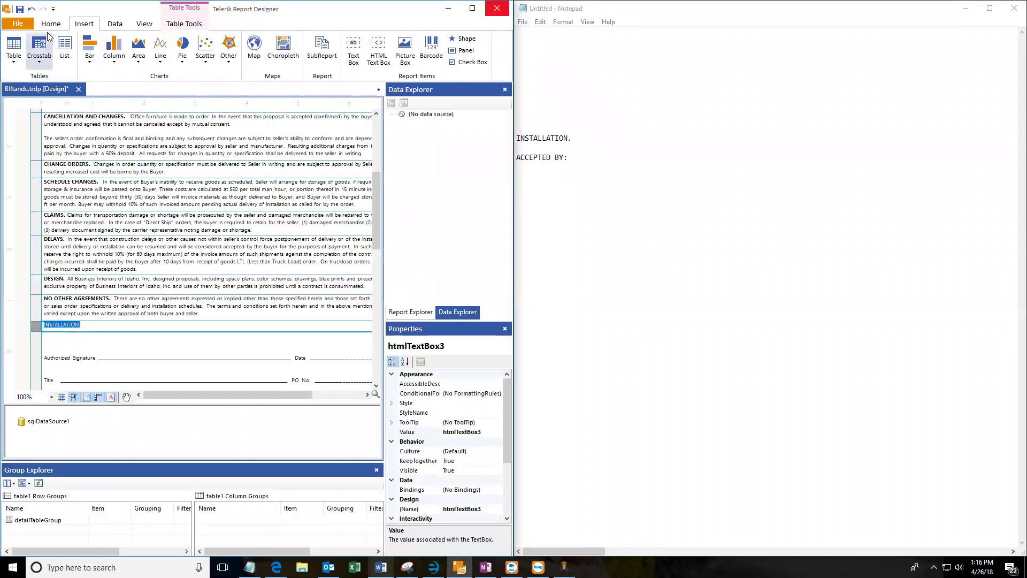
click(52, 24)
click(97, 62)
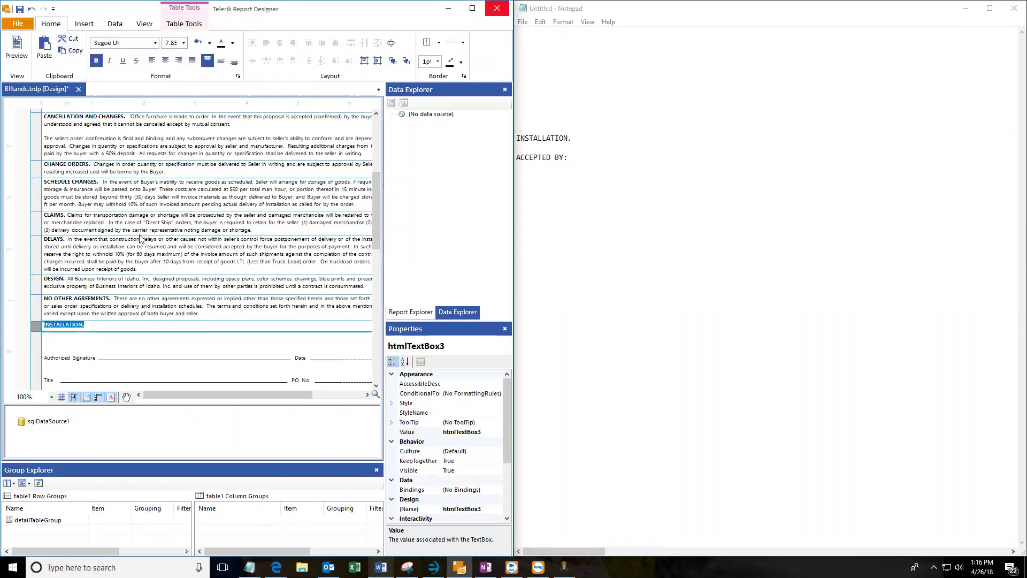
click(100, 323)
key(ctrl+v)
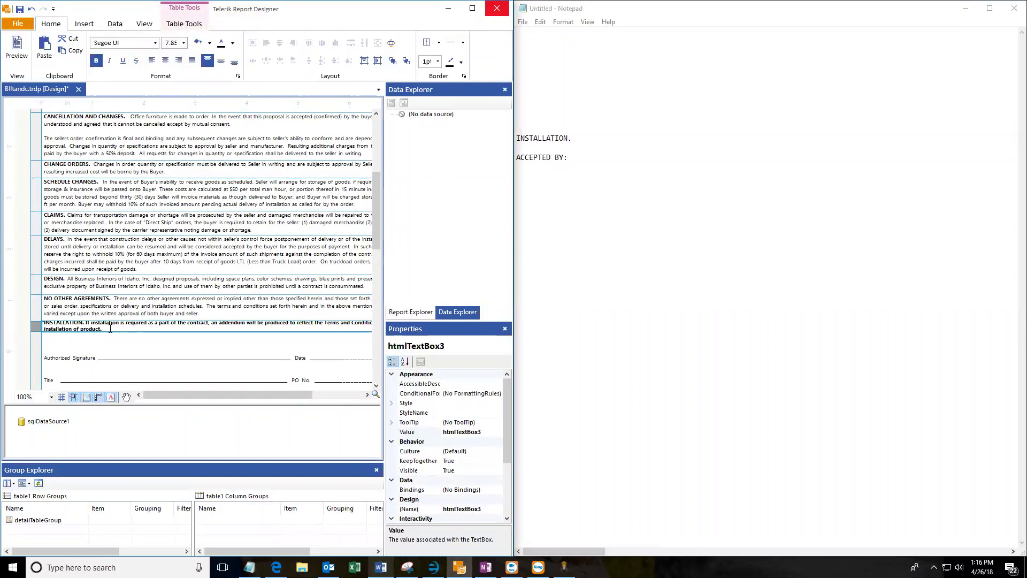
drag(110, 328, 86, 324)
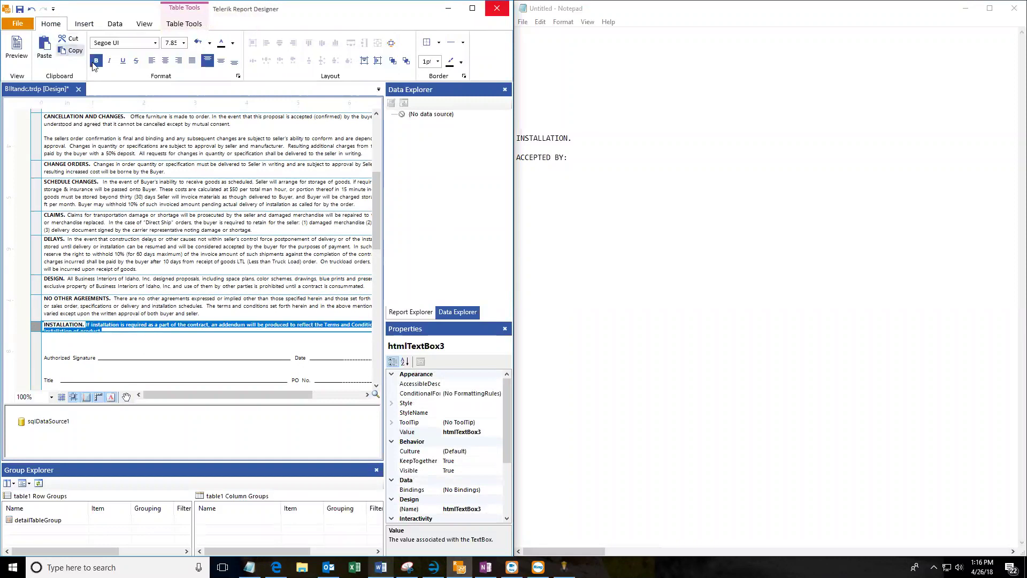
click(161, 310)
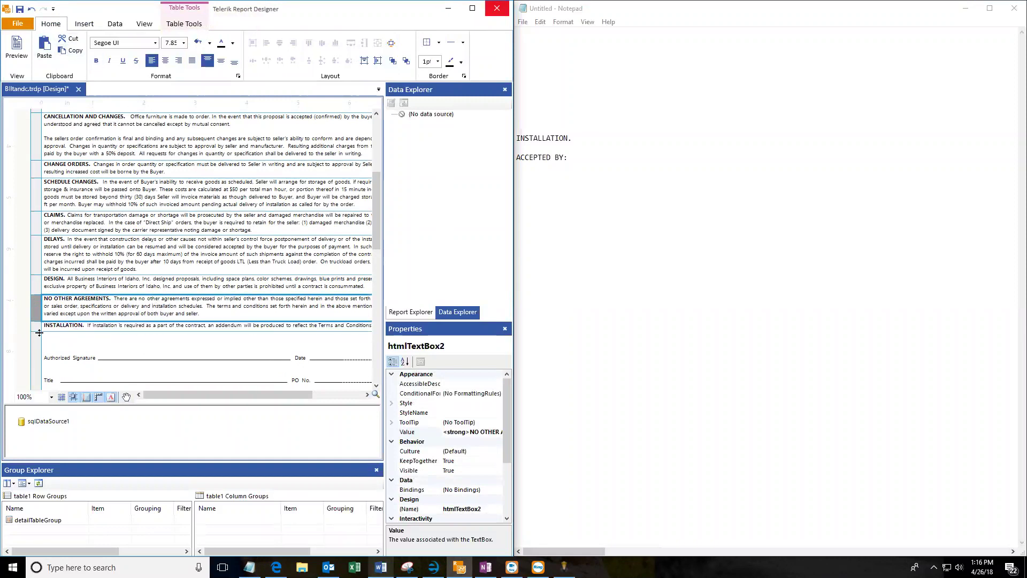
drag(39, 332, 37, 342)
Step: Minimize Notepad and maximize Telerik Report Designer to fill the screen
click(100, 311)
scroll(164, 316, down, 4)
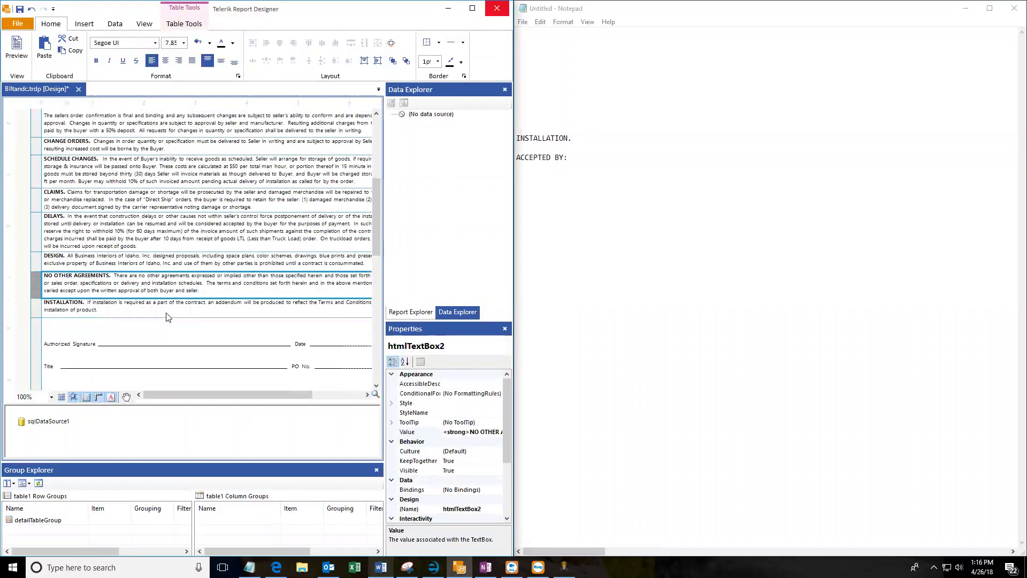
scroll(168, 317, down, 5)
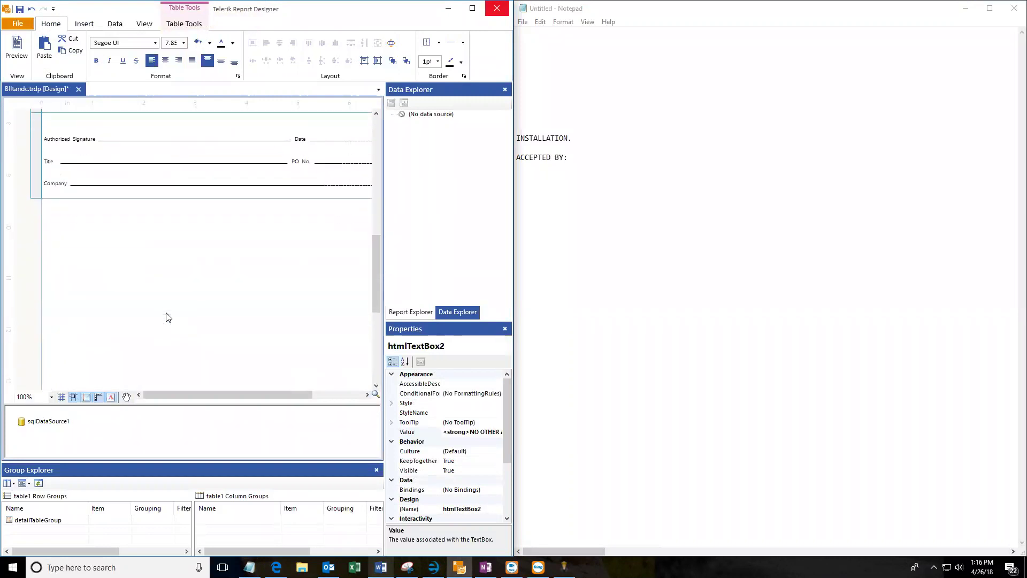
scroll(168, 317, up, 3)
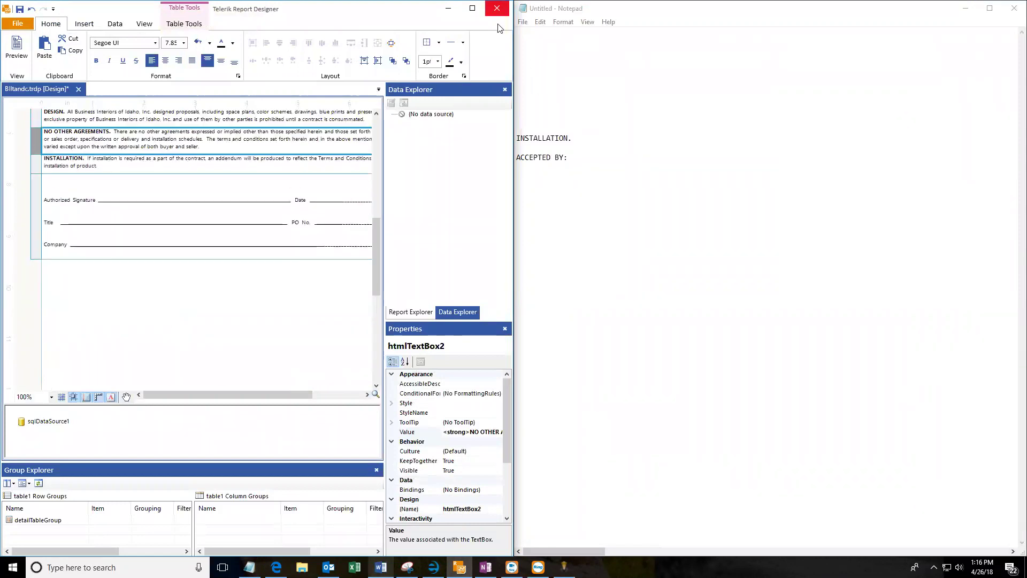
click(966, 8)
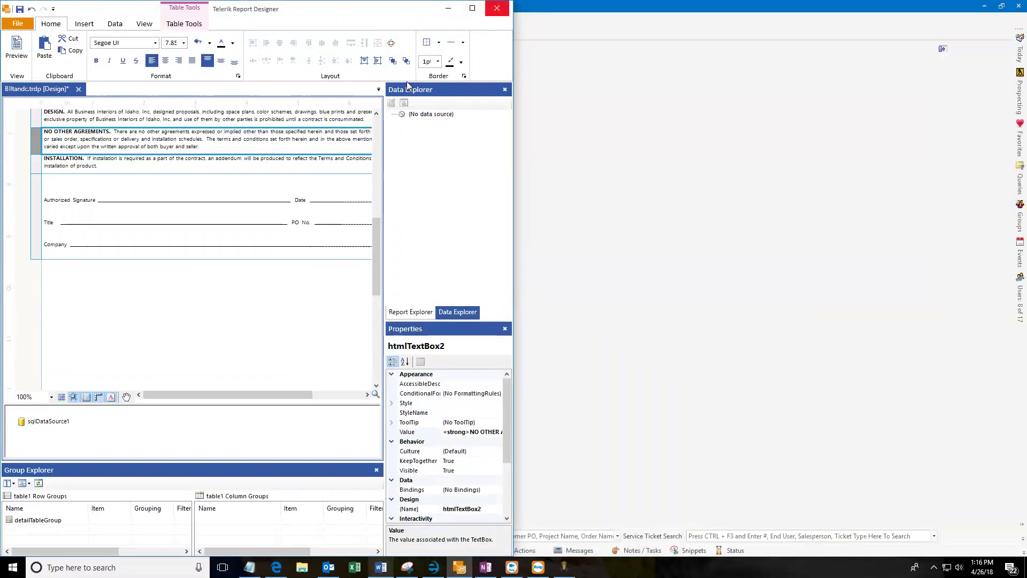
drag(407, 9, 374, 38)
click(517, 43)
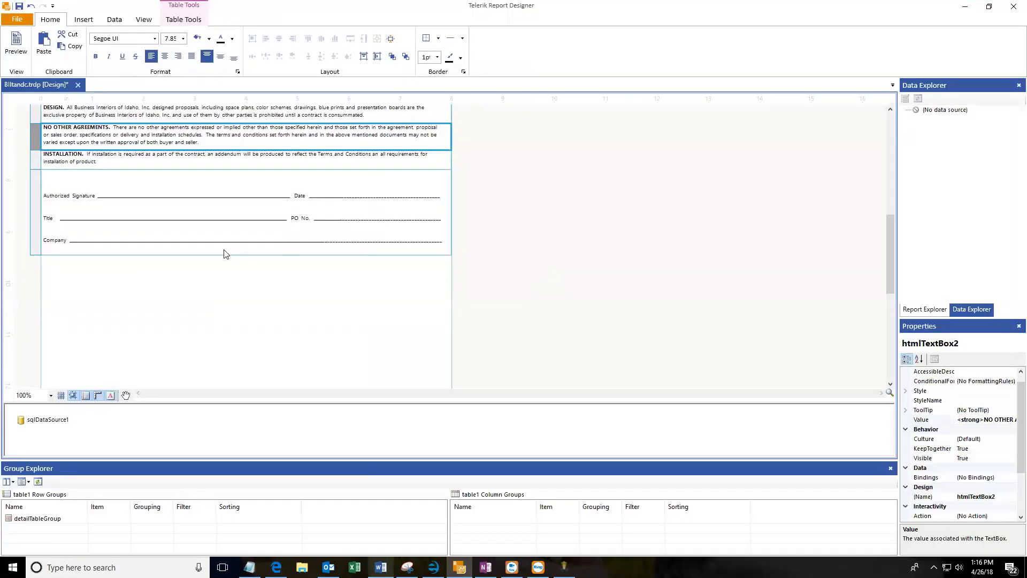
scroll(306, 305, down, 5)
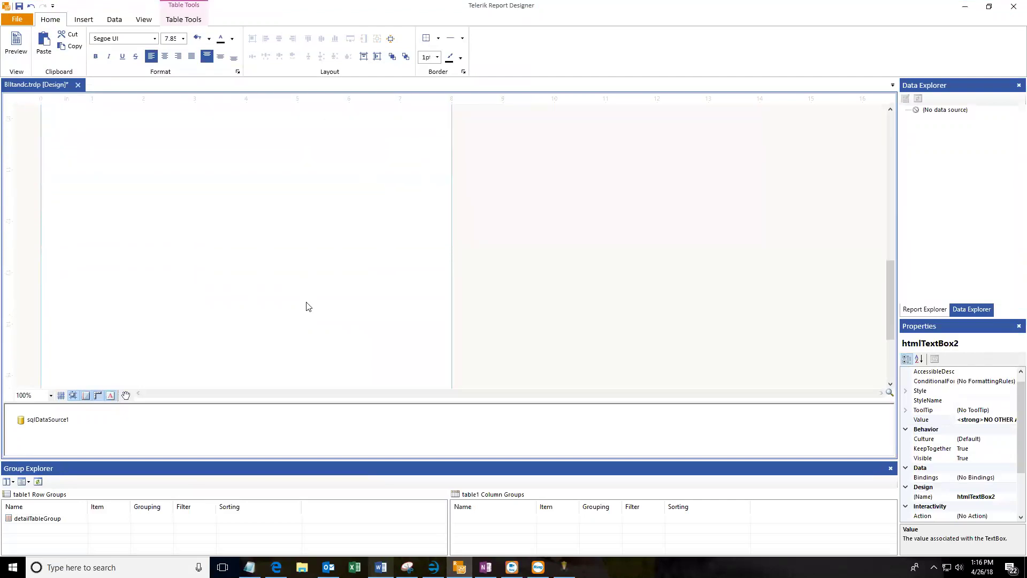
scroll(306, 306, down, 2)
scroll(304, 308, up, 6)
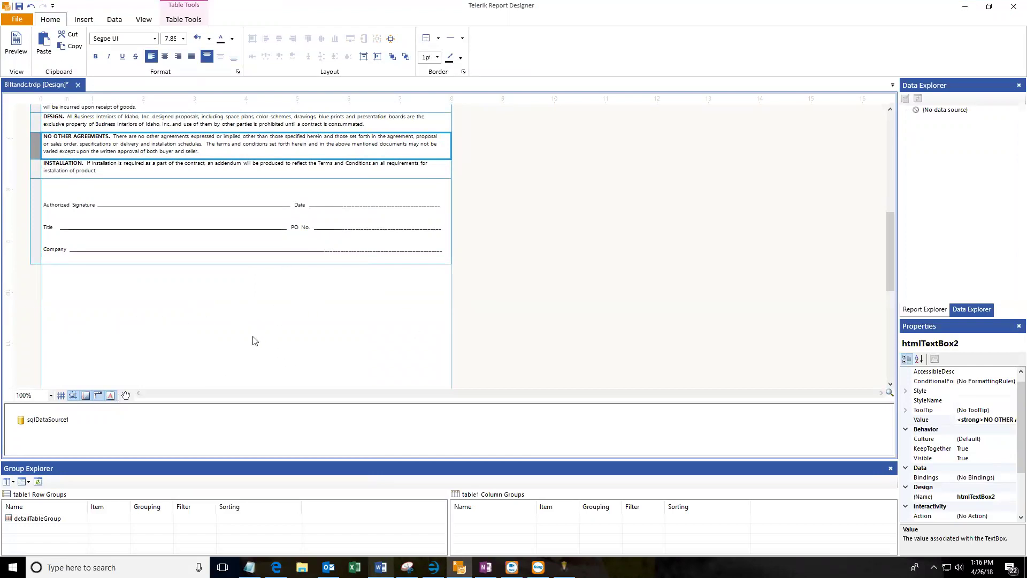
Step: Drag the detail section's bottom edge up to just below the Company signature lines
click(248, 317)
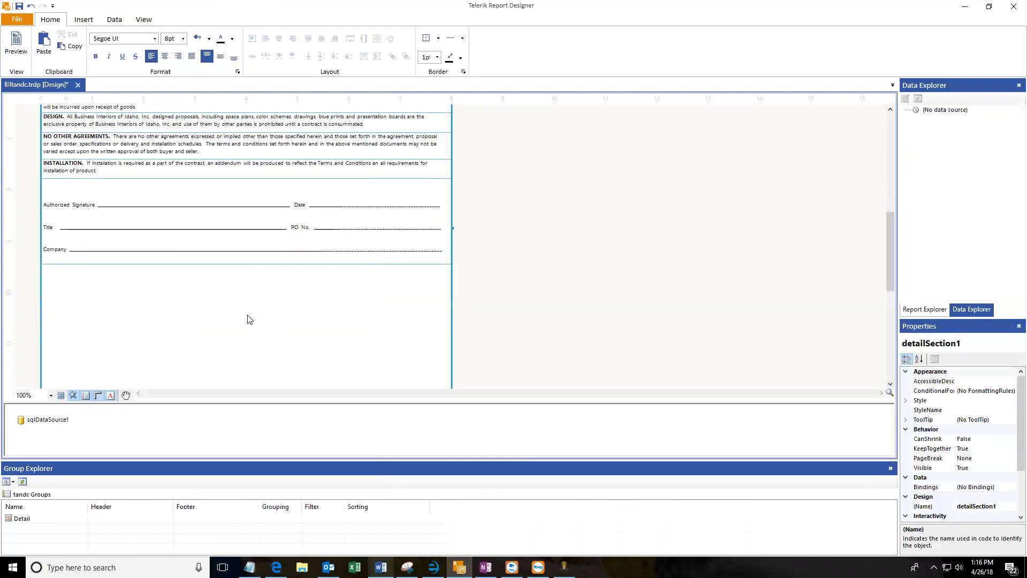
scroll(247, 317, down, 5)
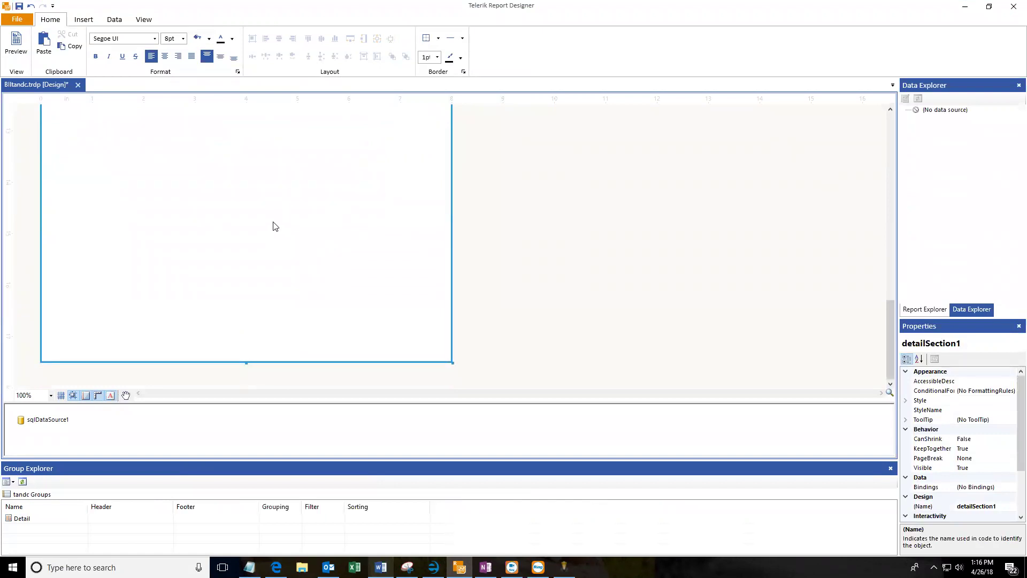
drag(252, 362, 254, 141)
key(Escape)
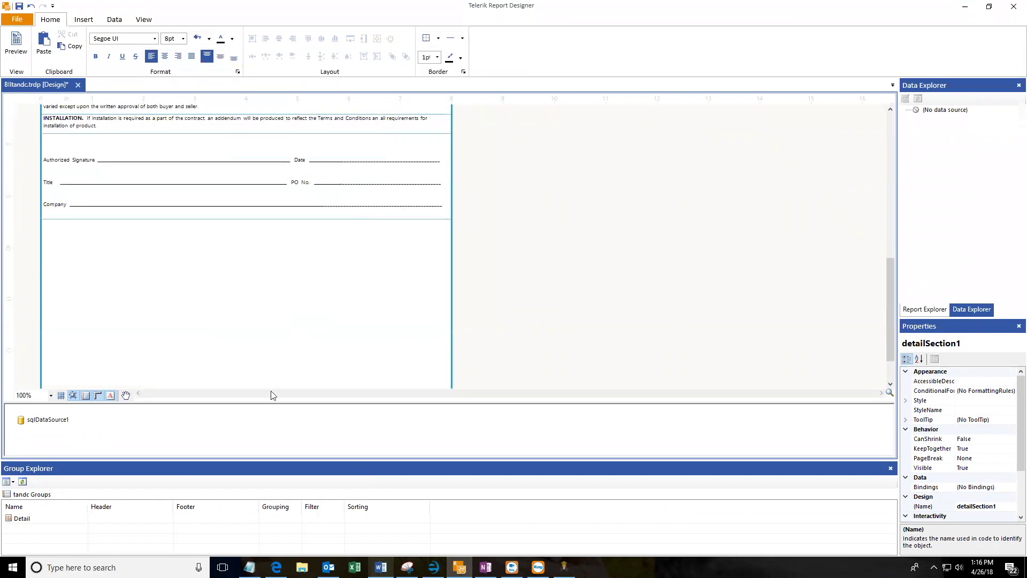
drag(245, 361, 268, 225)
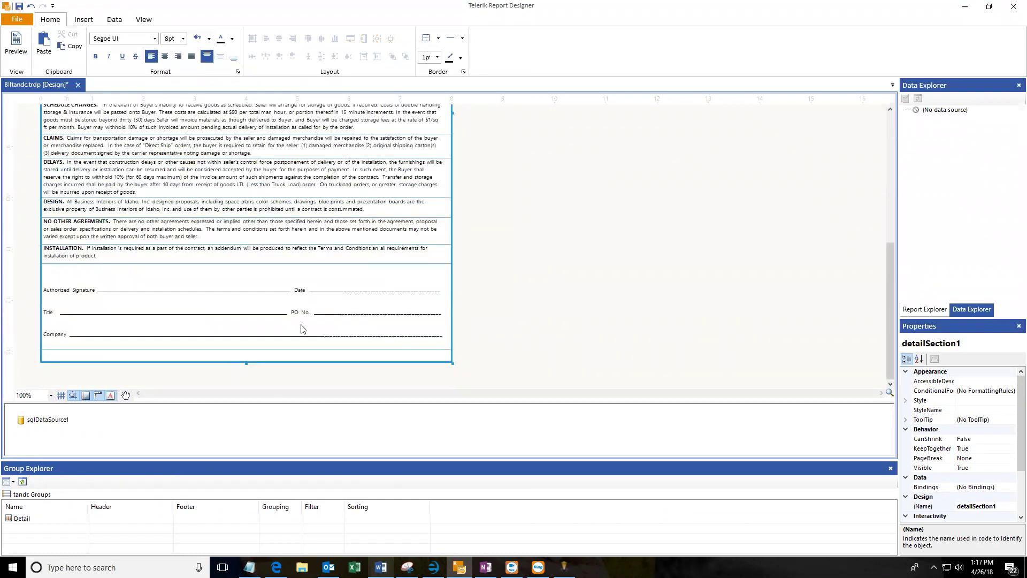
click(246, 363)
drag(246, 361, 247, 360)
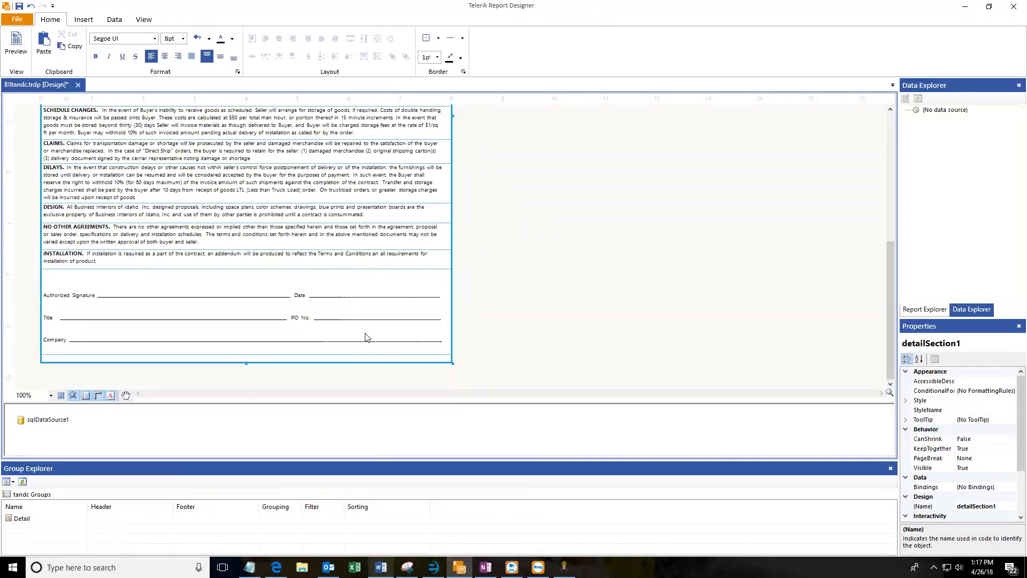
scroll(374, 331, up, 5)
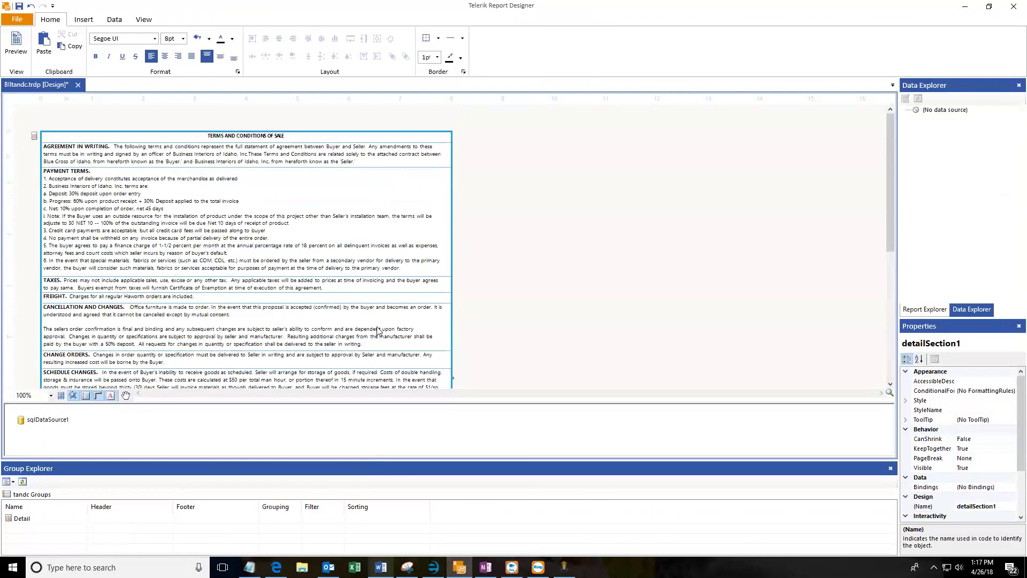
scroll(377, 331, down, 5)
scroll(377, 331, up, 5)
Step: Save the report to the Reports folder as Blltandc-BlueCrossofIdaho, checking the customer name in the reply email
click(23, 19)
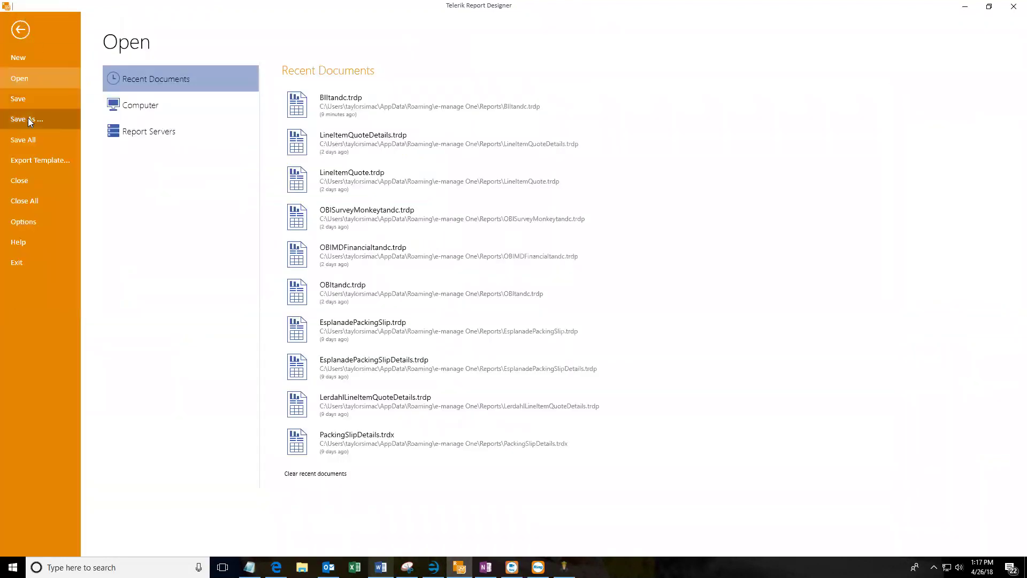
click(28, 118)
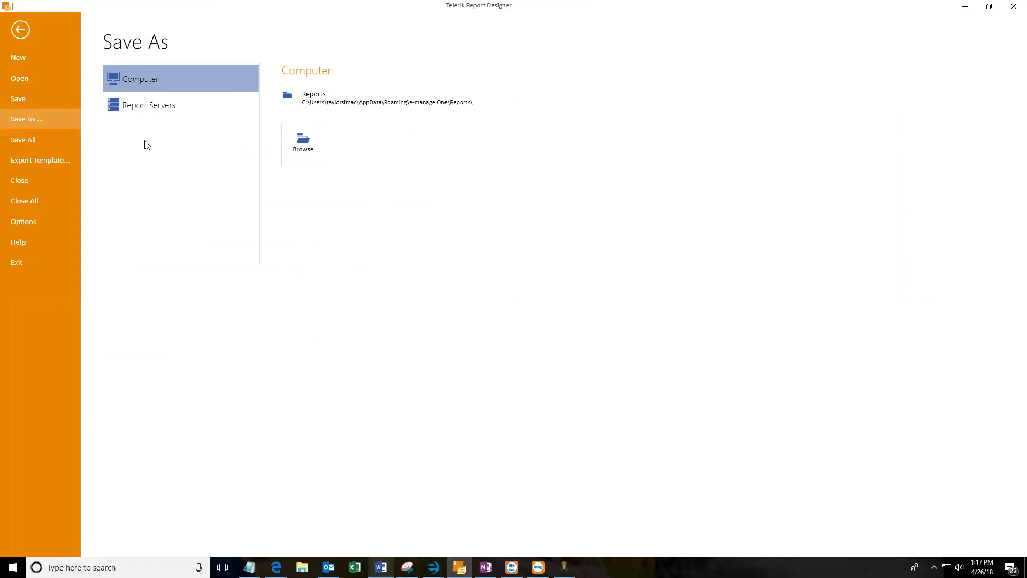
click(335, 103)
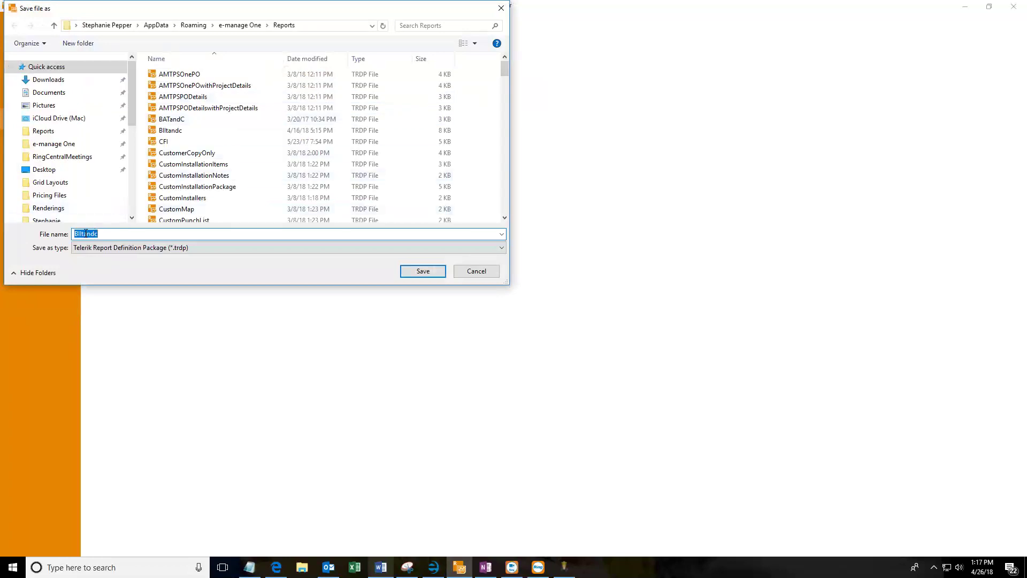
click(328, 567)
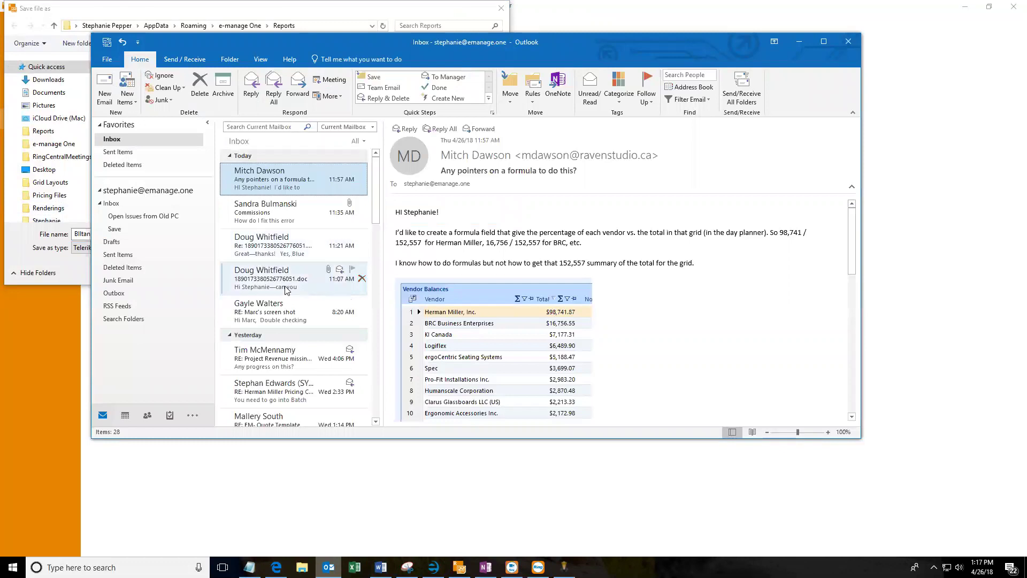
click(297, 256)
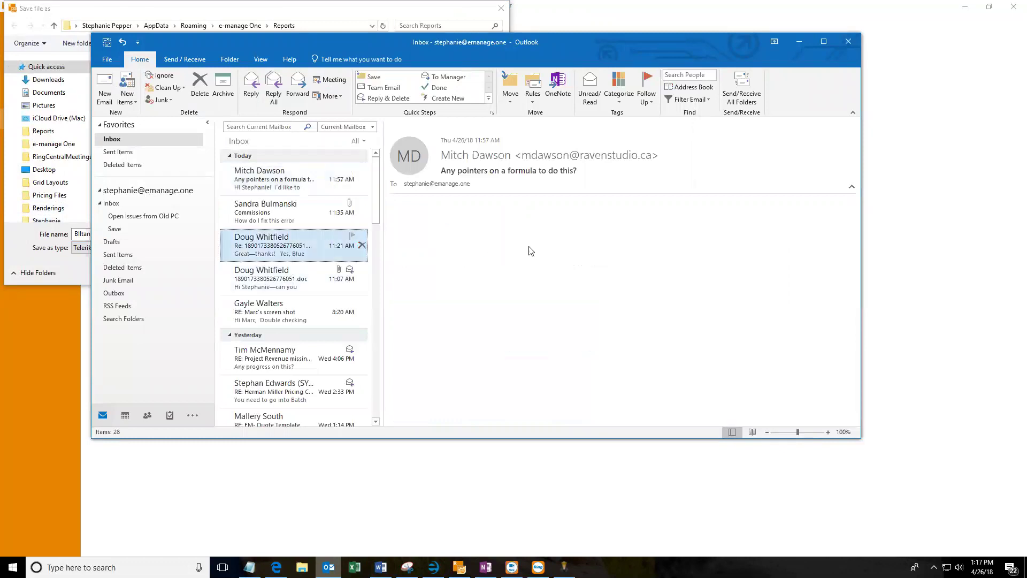
click(800, 42)
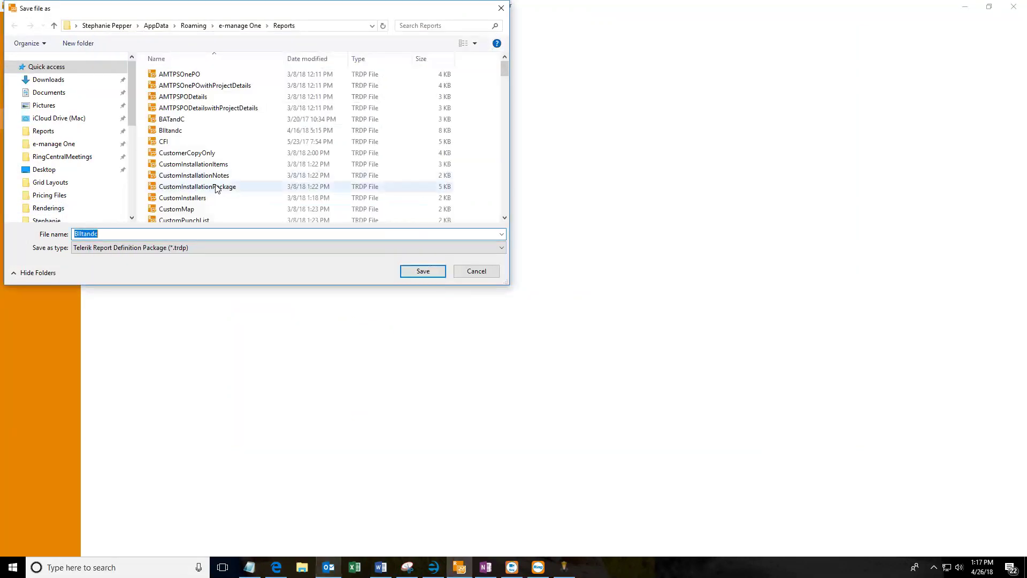
click(81, 233)
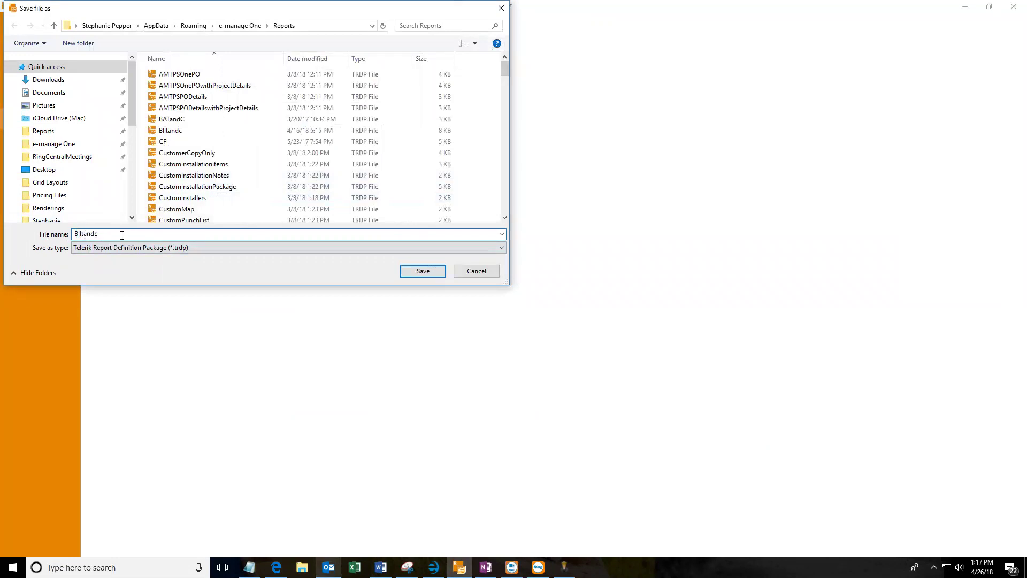
text(-BlueCrossofIdaho)
click(422, 271)
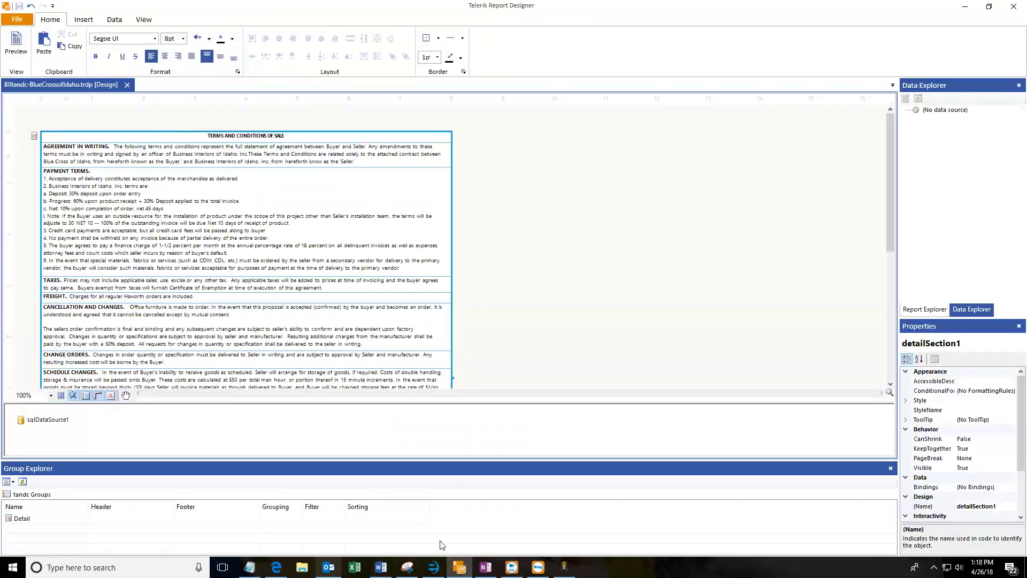
Step: Open the Active Quotes grid from the Today panel's Pre Sale Grids and select quote 25023
click(433, 567)
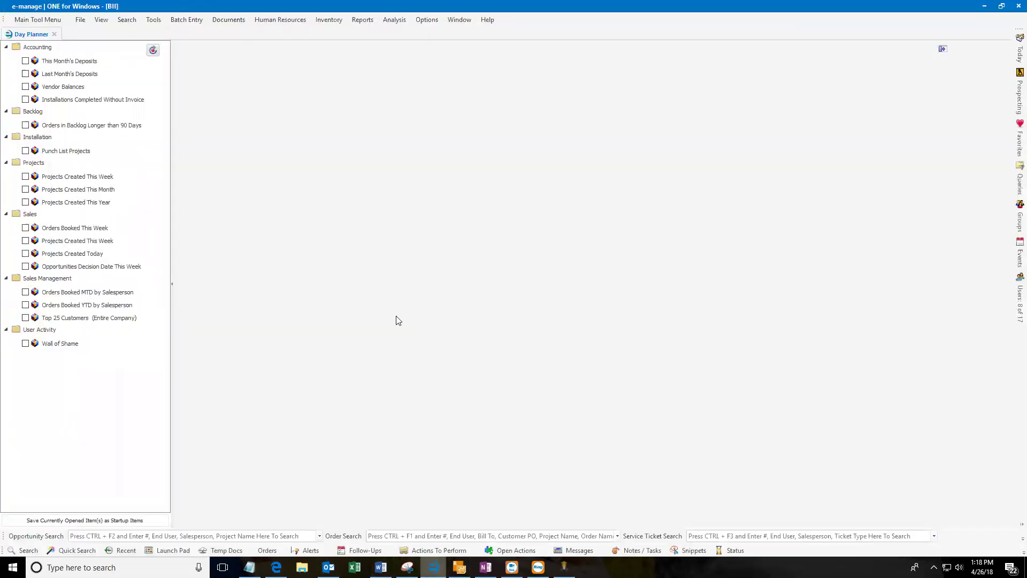
click(1019, 54)
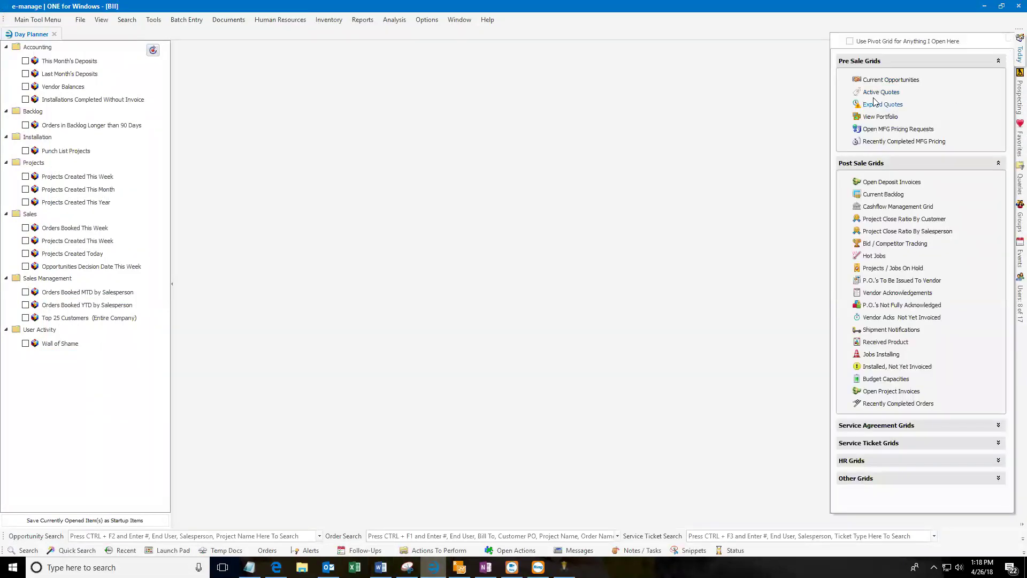
click(881, 93)
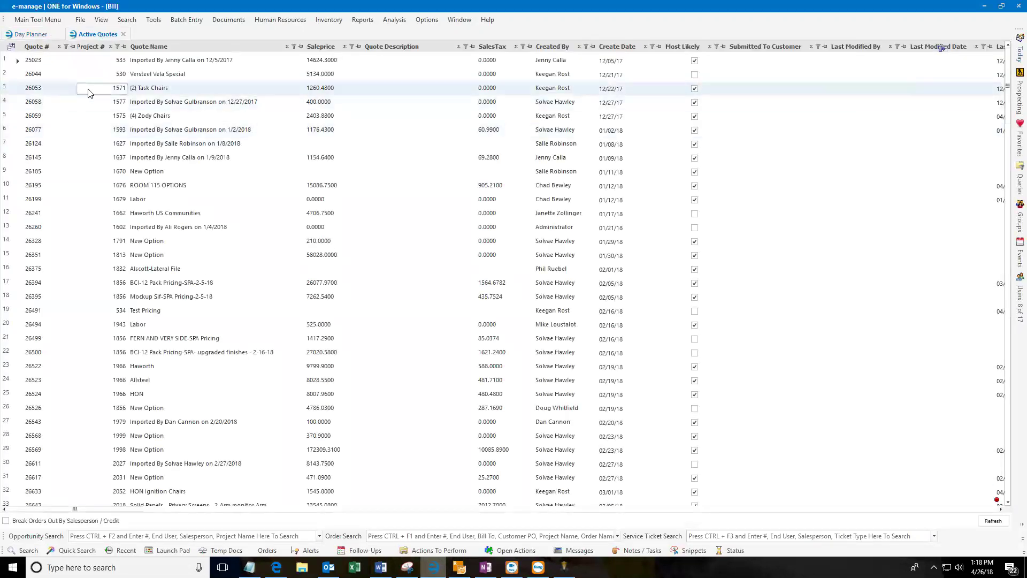
click(13, 62)
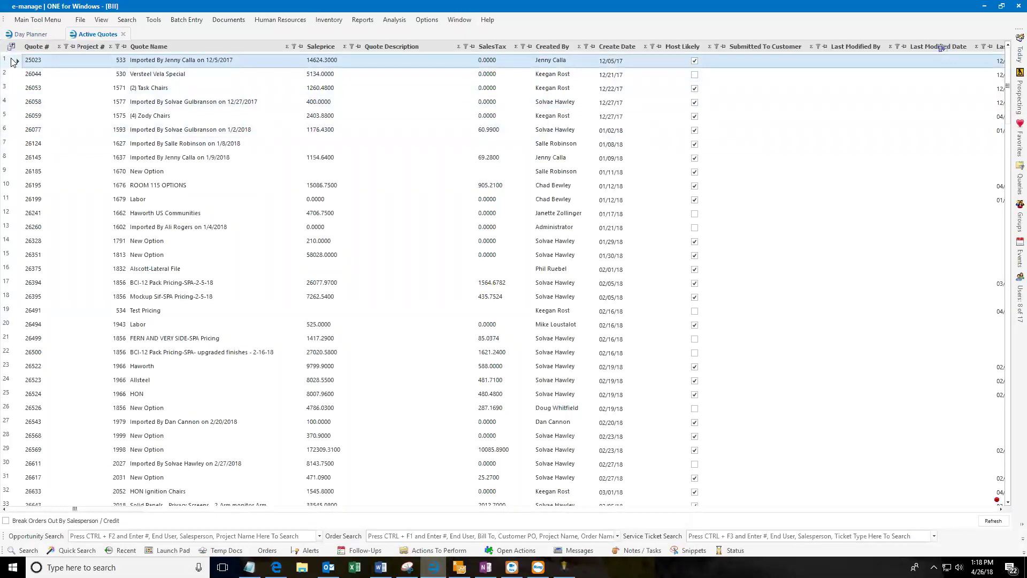
Step: Open quote 25023 in Modules > BOM / Estimating / Quoting and focus its T and C field
right_click(13, 63)
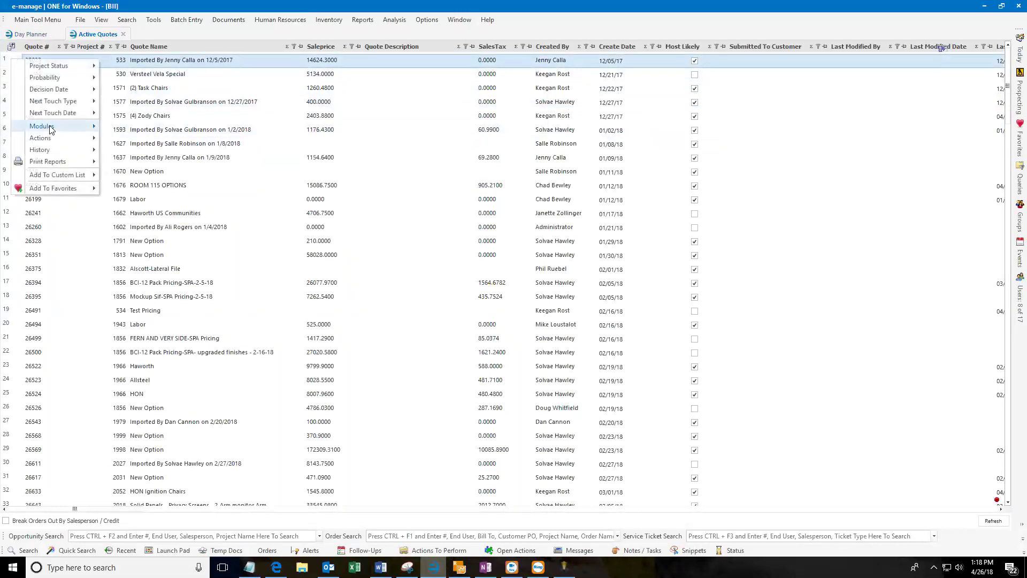
mouse_move(51, 129)
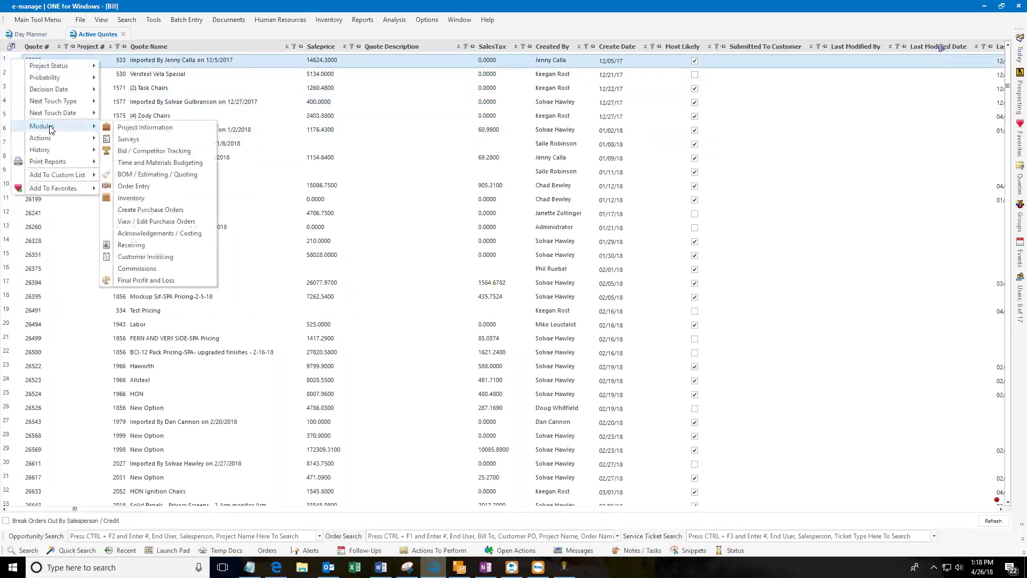
click(161, 176)
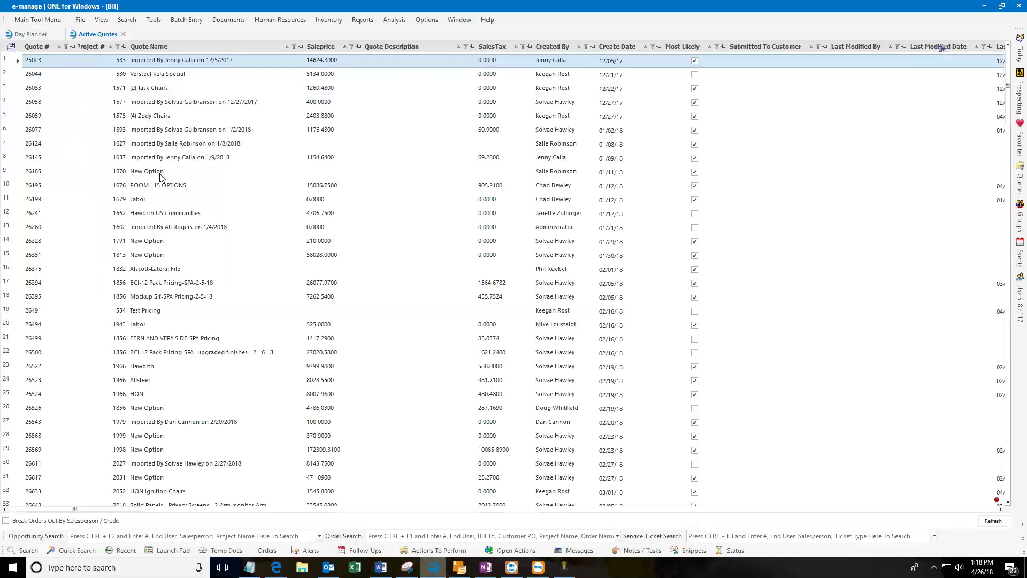
click(159, 175)
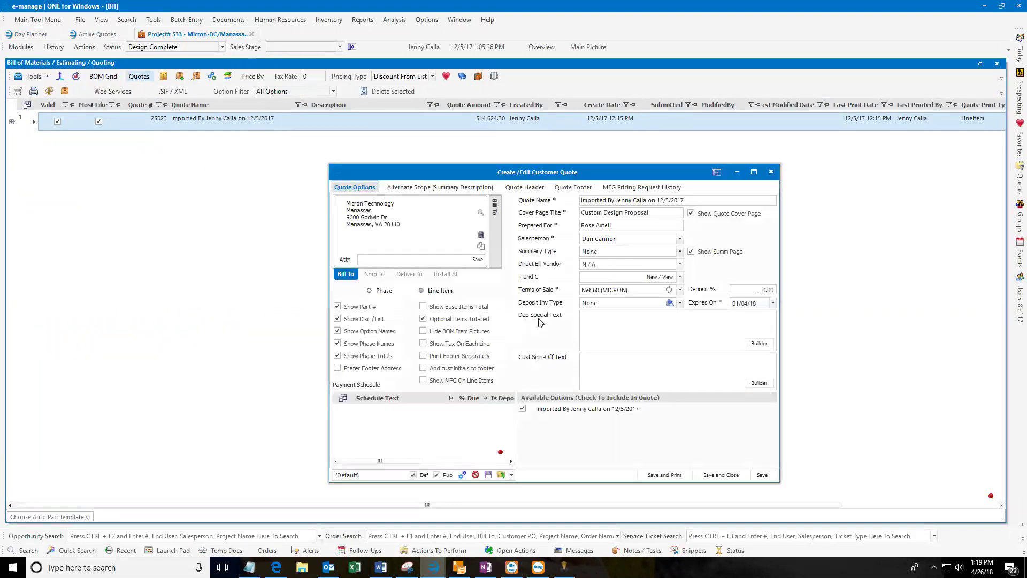
click(653, 277)
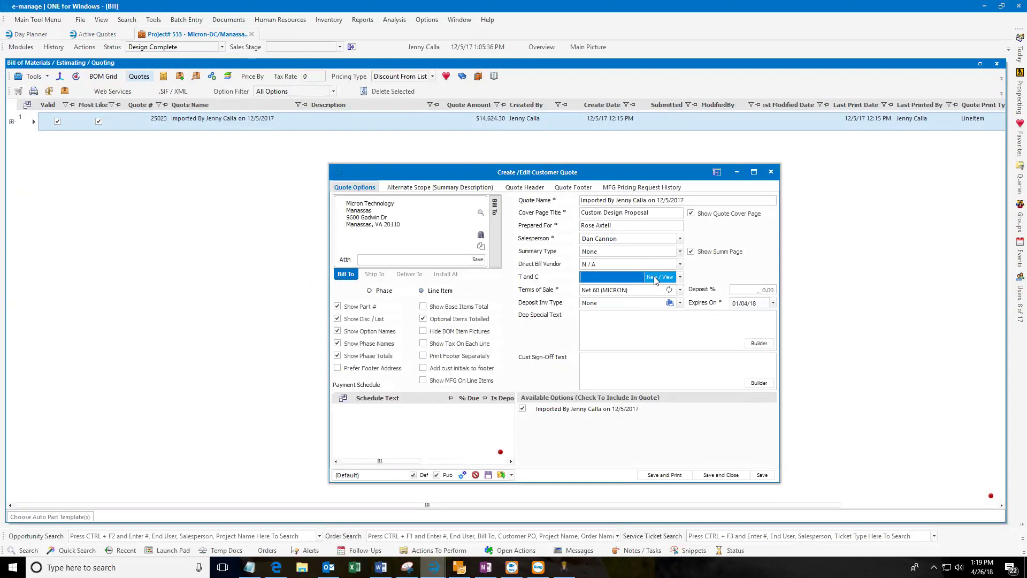
Step: Add a terms entry named 'Blue Cross of Idaho Terms and Conditions' and browse for its subreport
click(654, 276)
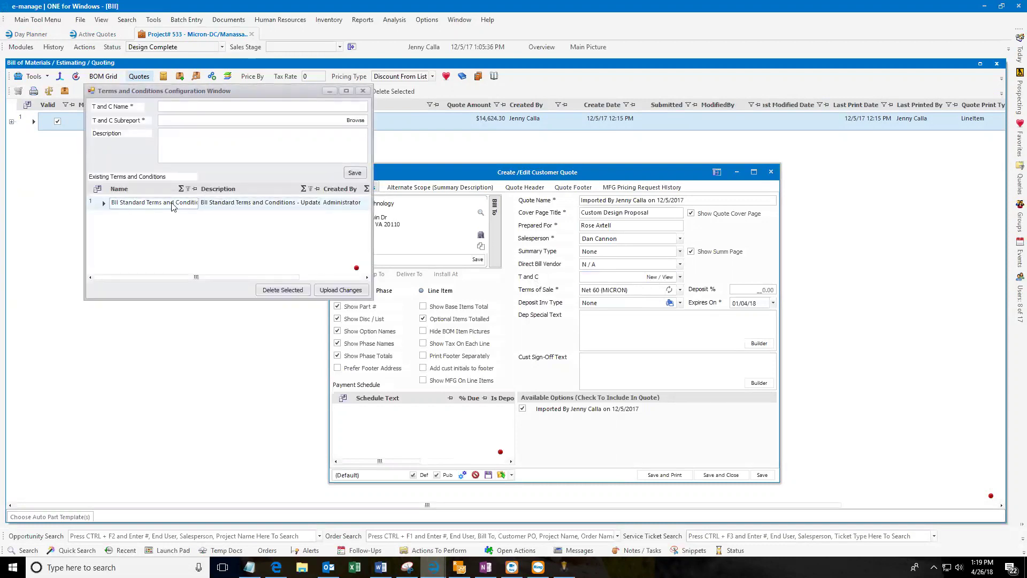
click(231, 104)
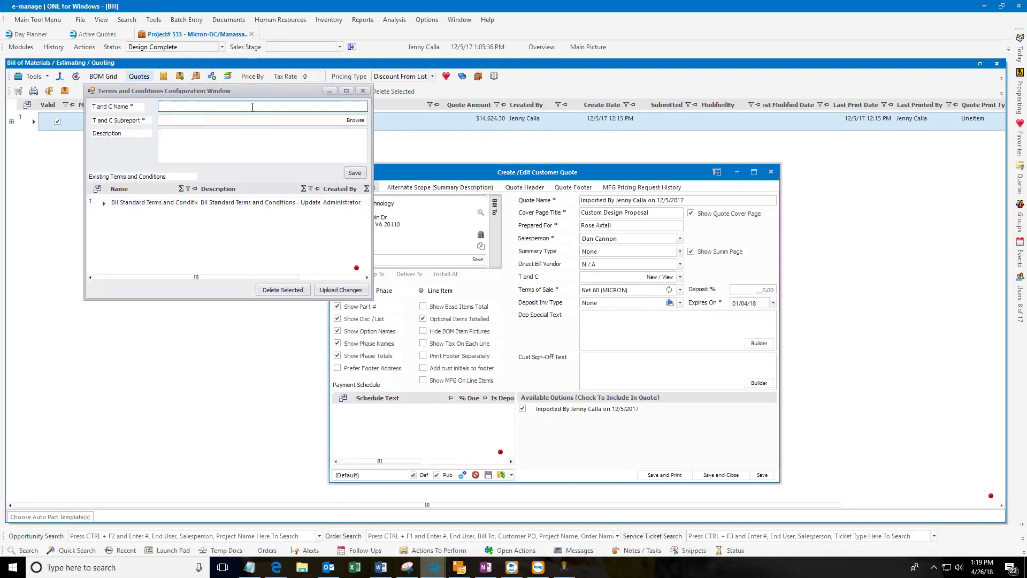
text(Blue Cross of Idaho Terms and Conditions)
click(355, 121)
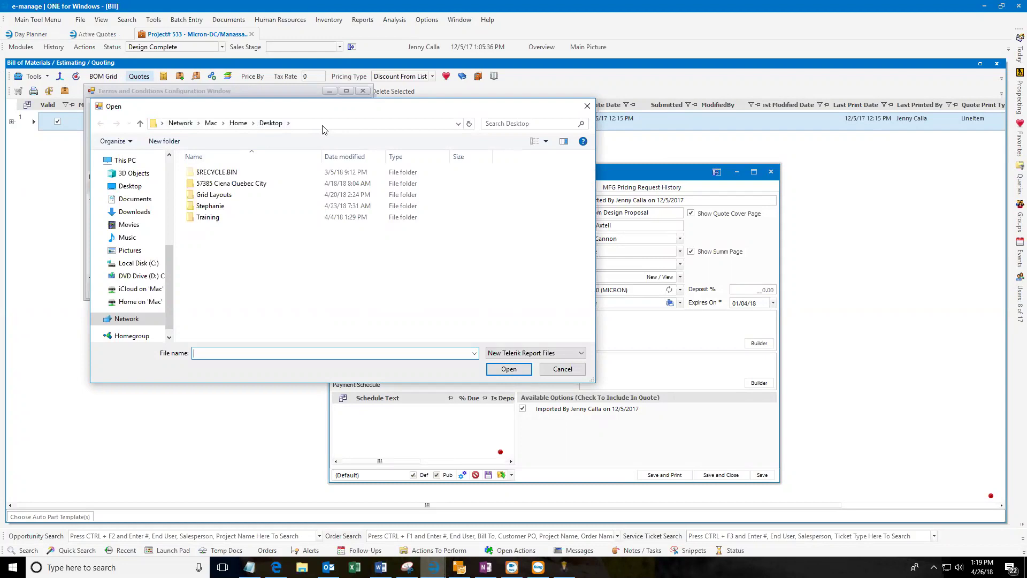
Step: Pick Blltandc-BlueCrossofIdaho from %appdata%\e-manage One\Reports as the terms subreport
click(324, 125)
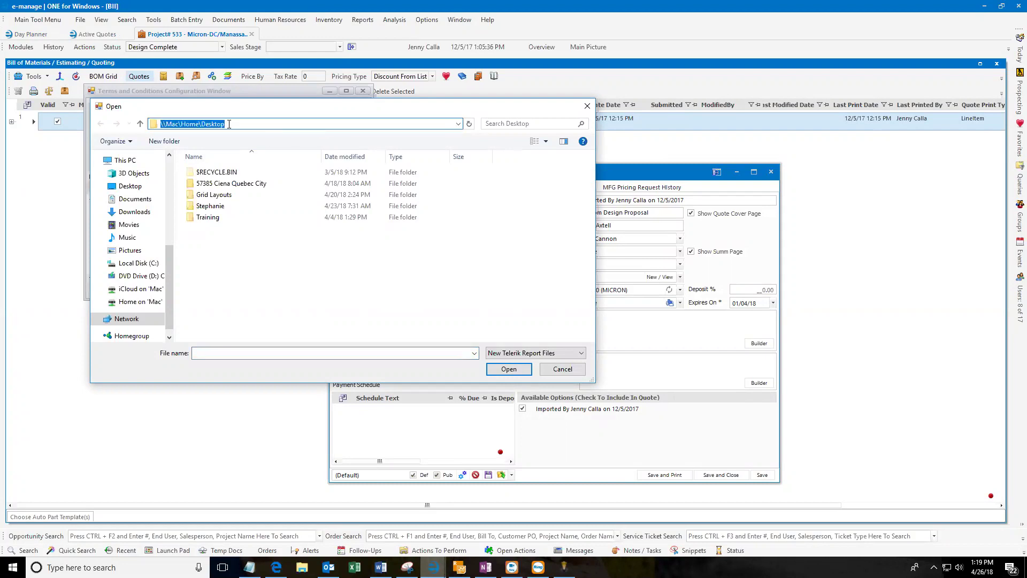
text(%appdata)
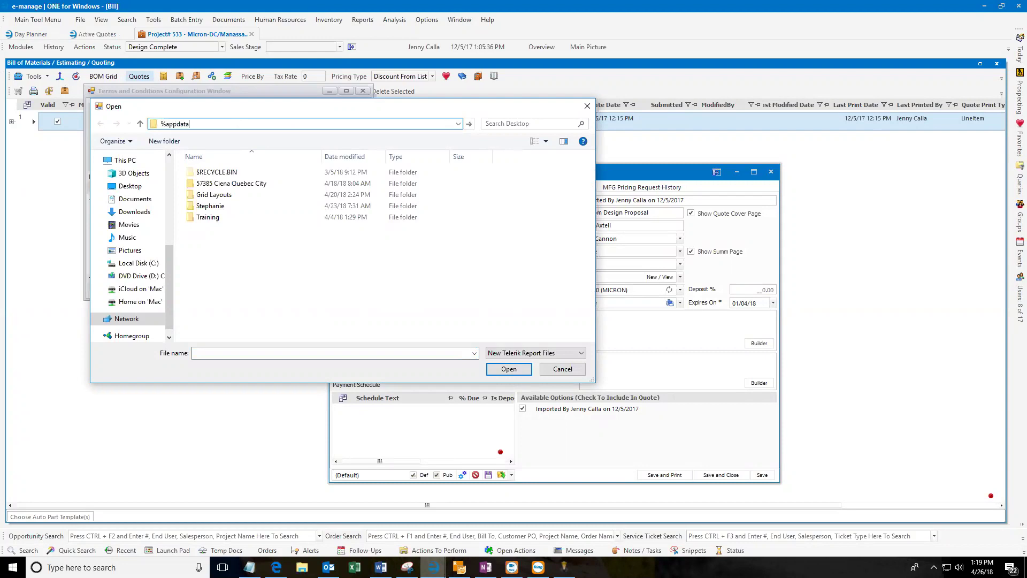
text(%)
key(Return)
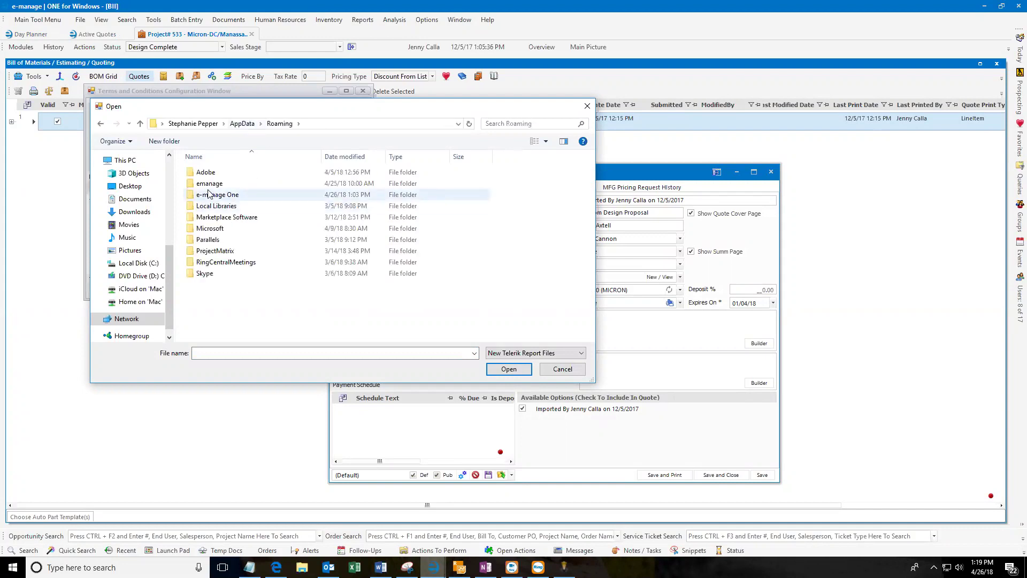
double_click(218, 196)
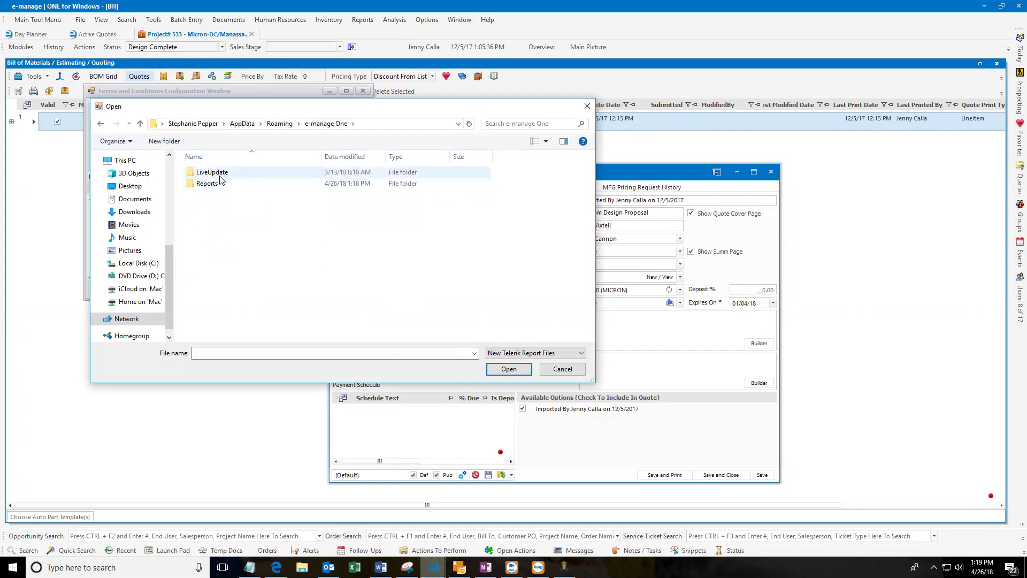
double_click(217, 183)
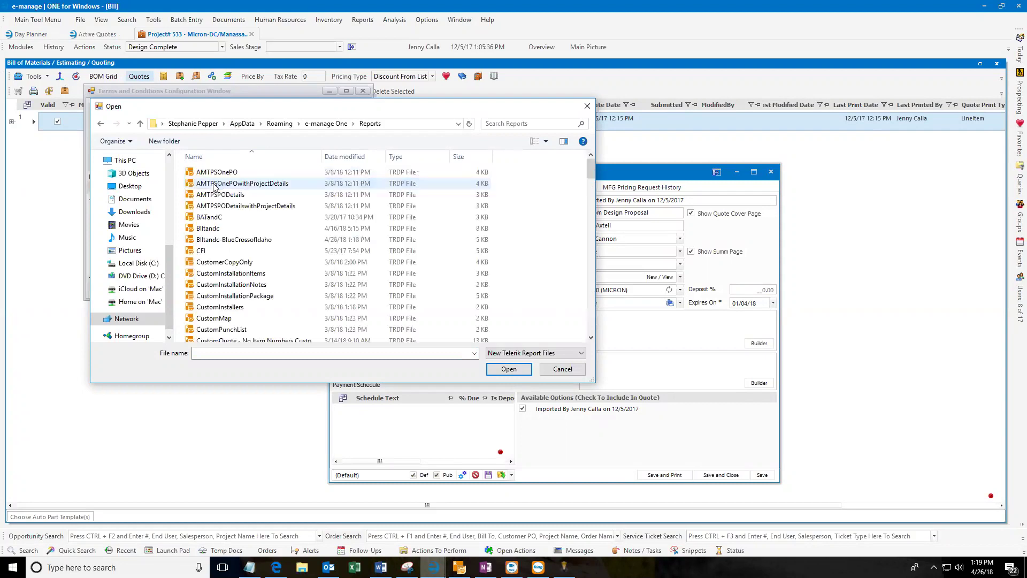
drag(591, 175, 591, 204)
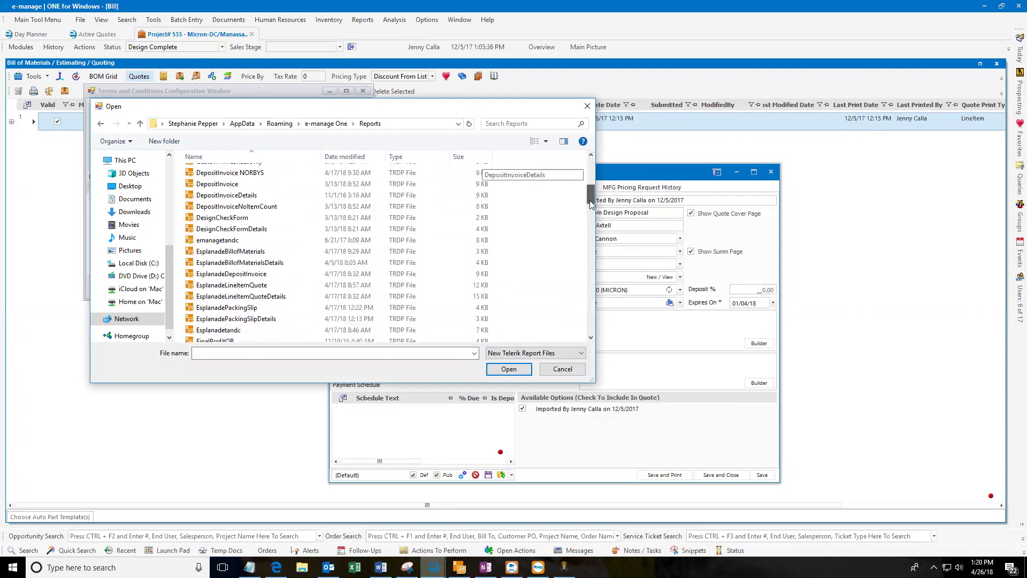
scroll(236, 260, up, 10)
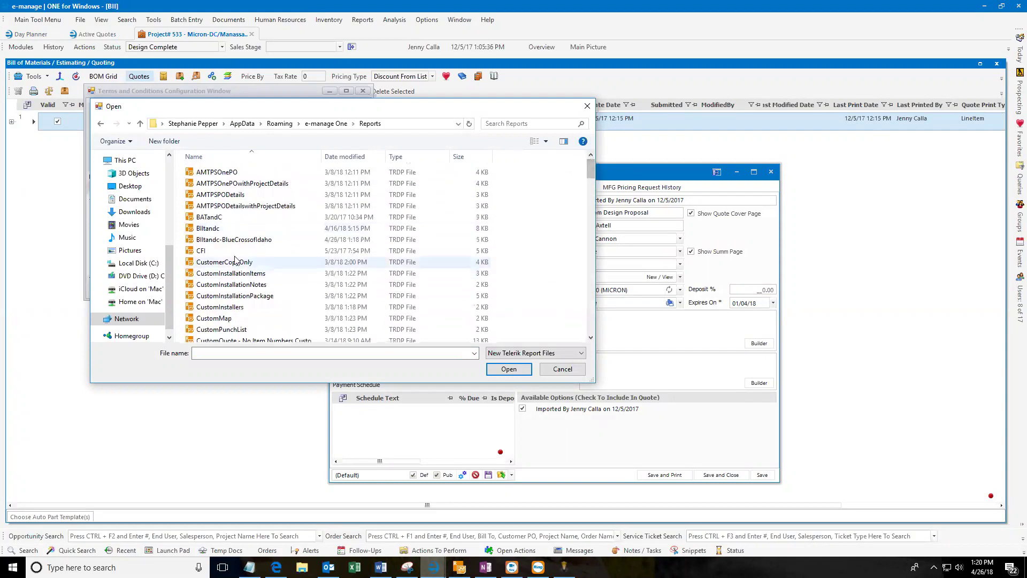
click(235, 241)
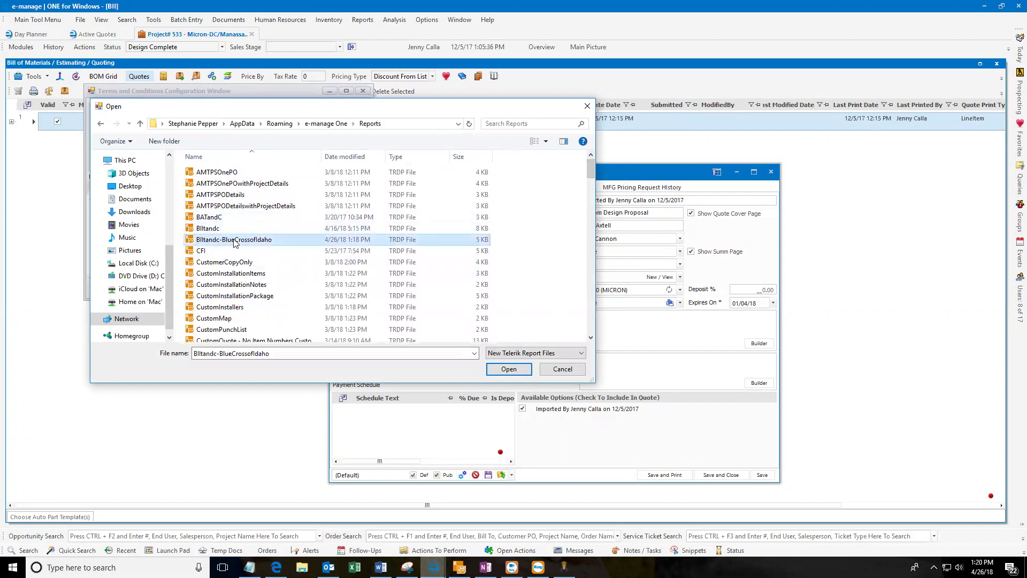
click(234, 241)
Step: Paste the Blue Cross name as the description, save the terms entry, and close the configuration window
key(Return)
key(Return)
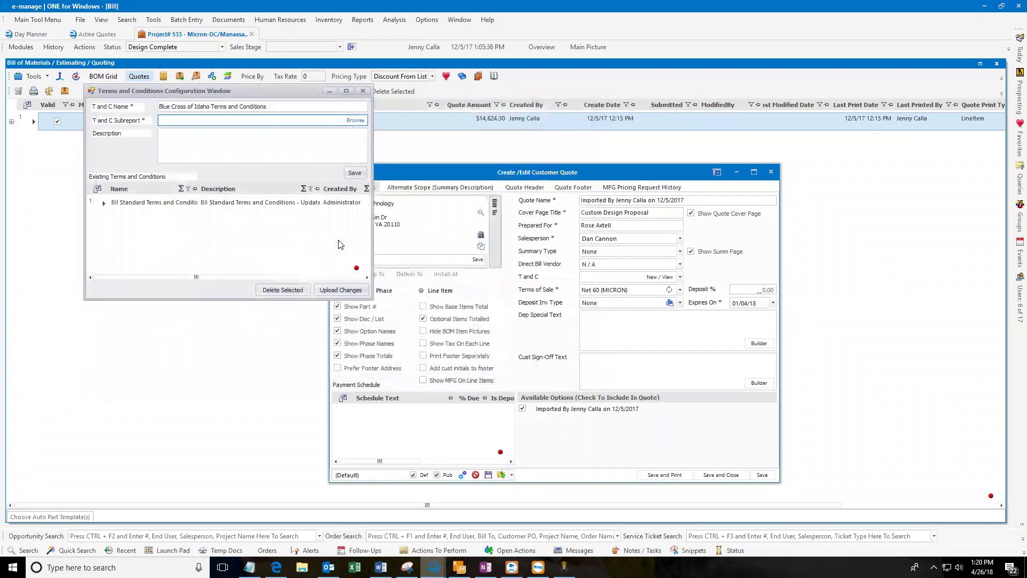
click(292, 107)
key(ctrl+c)
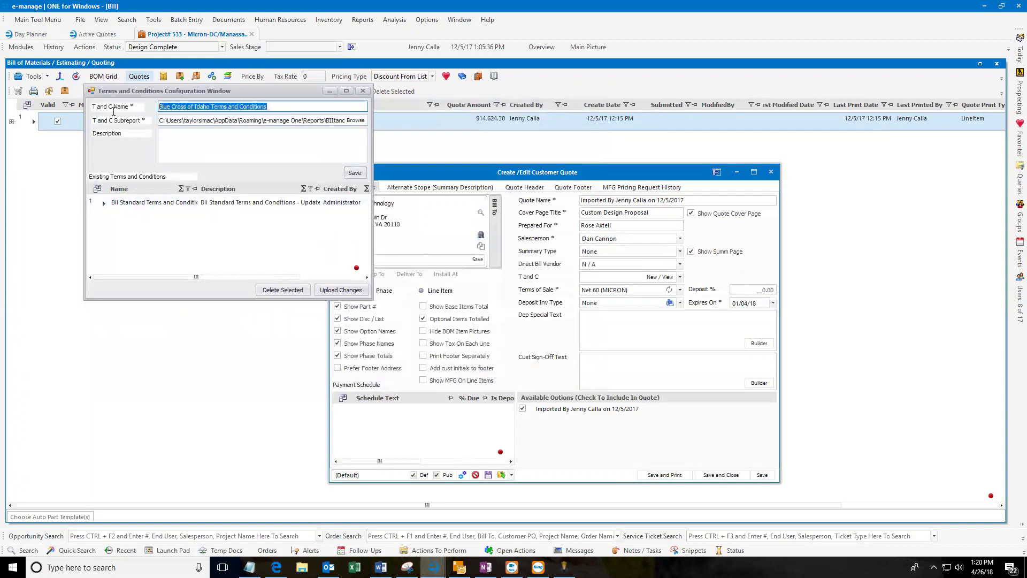
click(182, 146)
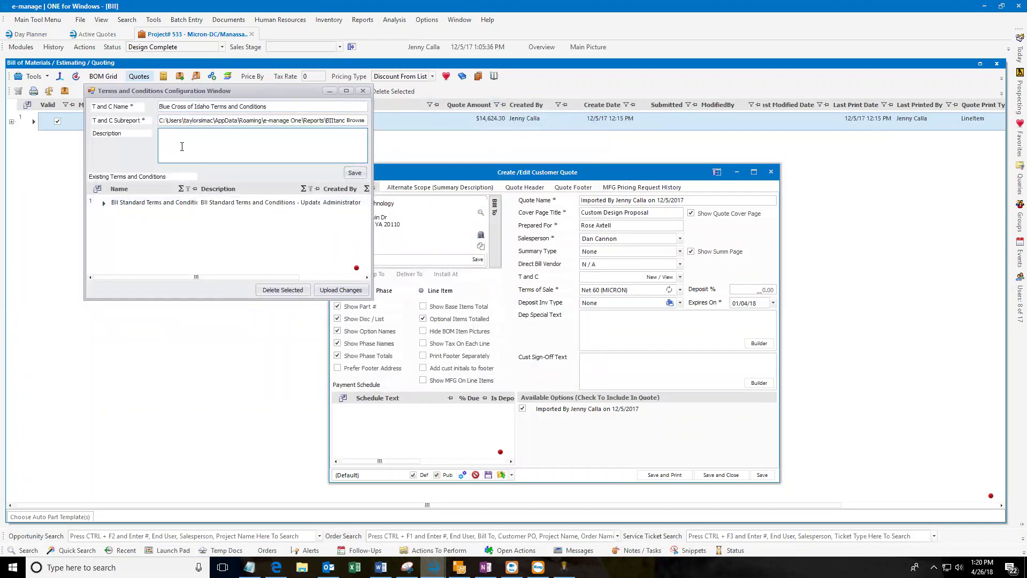
key(ctrl+v)
click(358, 173)
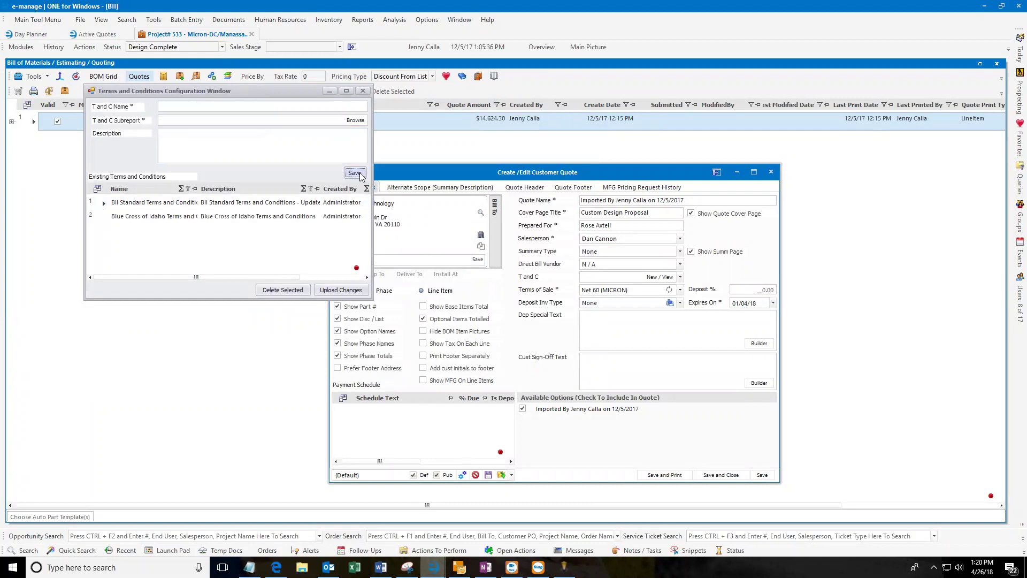
click(363, 91)
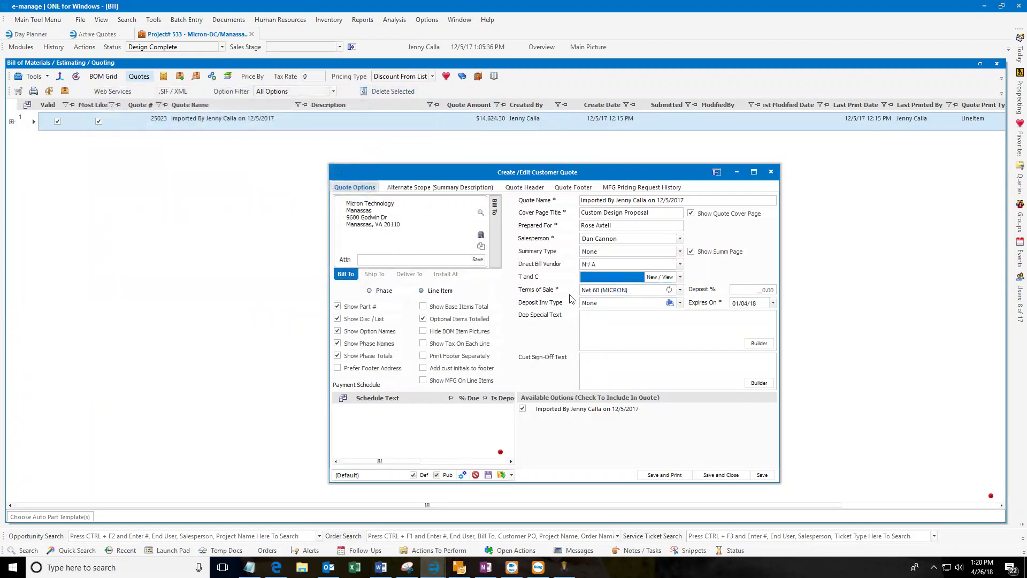
Step: Check the Tools > Custom Reports commands and dismiss the menu without choosing anything
click(154, 22)
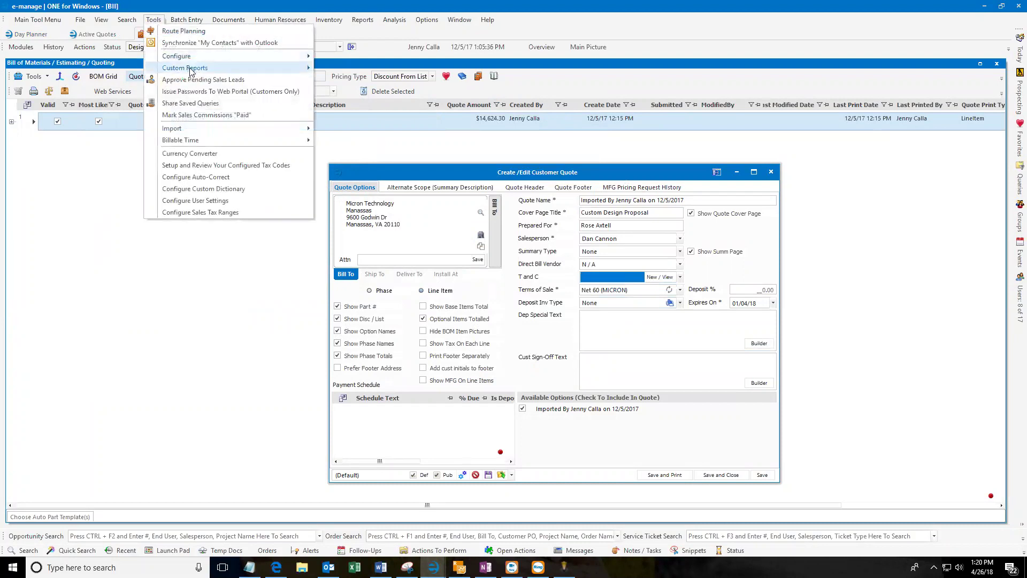
mouse_move(193, 71)
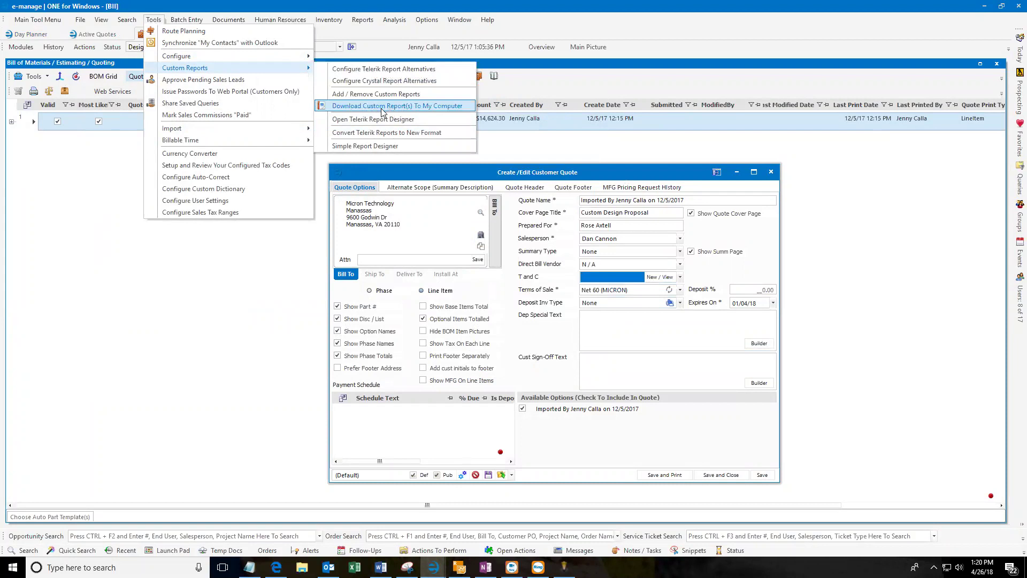
click(153, 19)
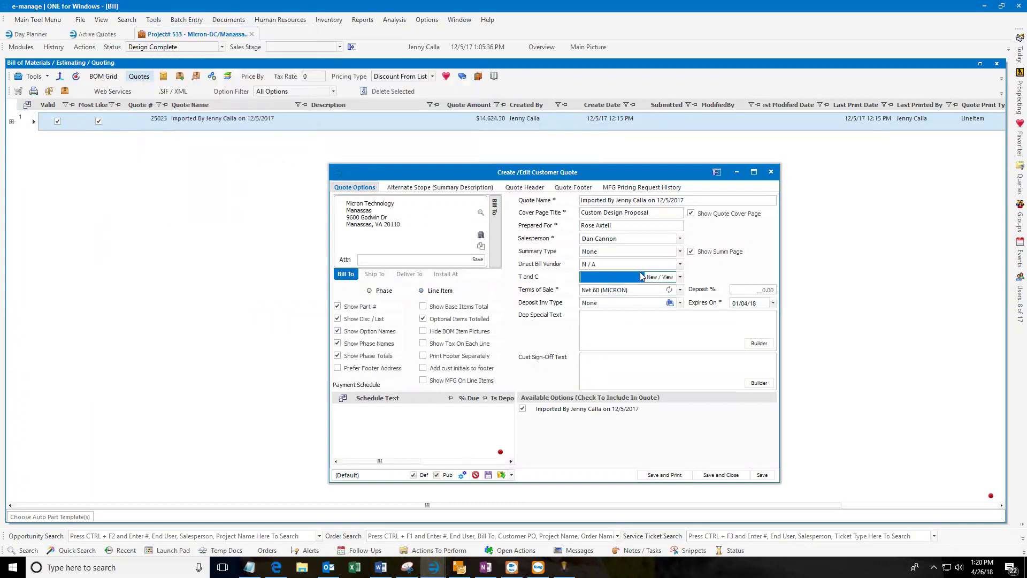
Step: Set quote 25023's T and C to Blue Cross of Idaho, save, keep the expiration date, and run the report
click(680, 277)
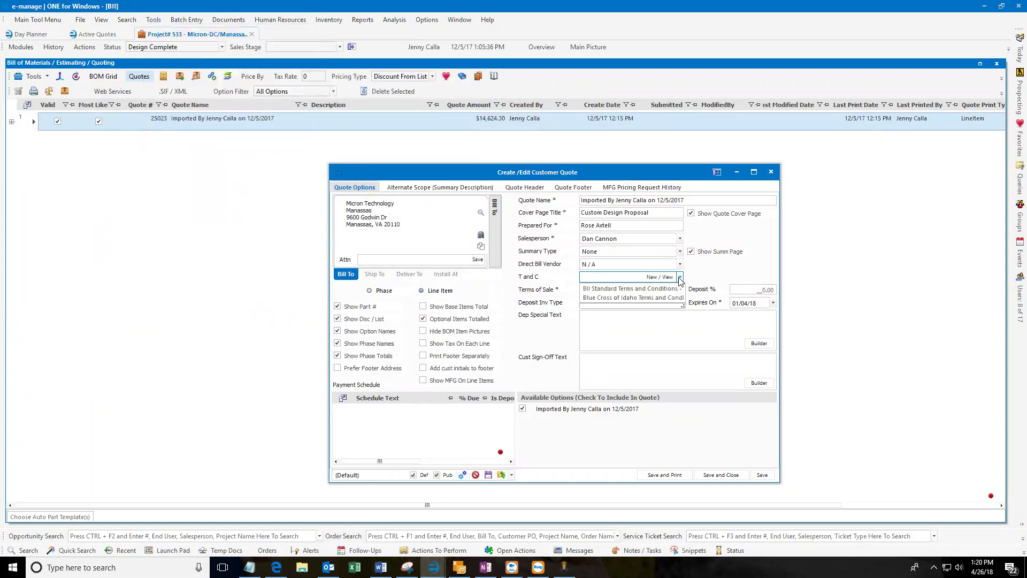
click(614, 297)
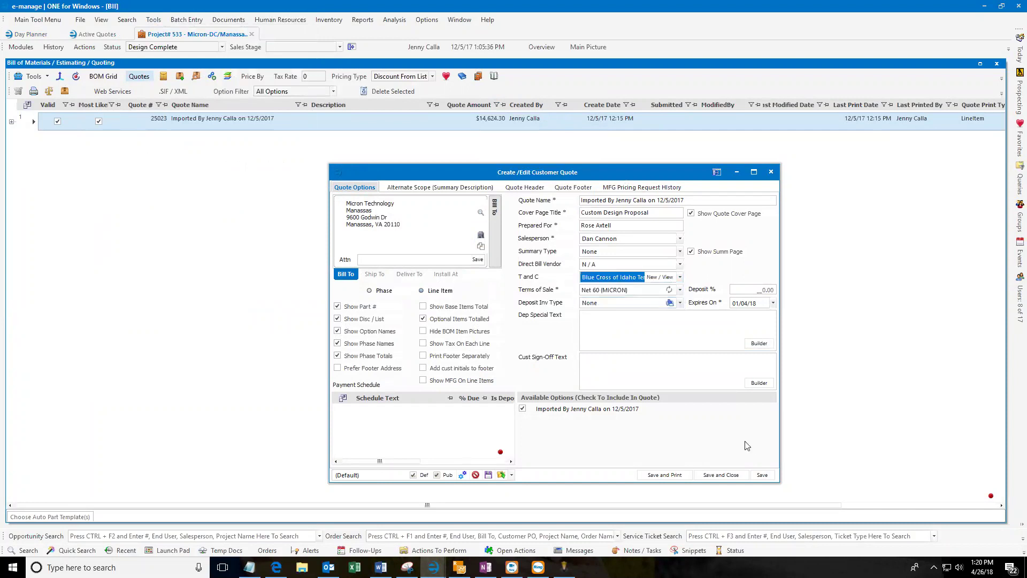
click(666, 475)
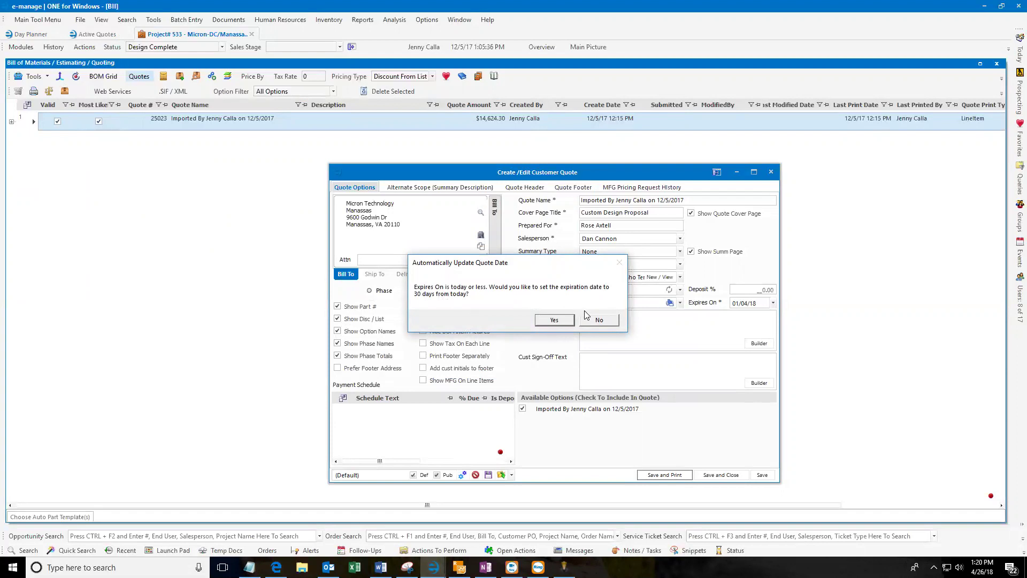
click(600, 320)
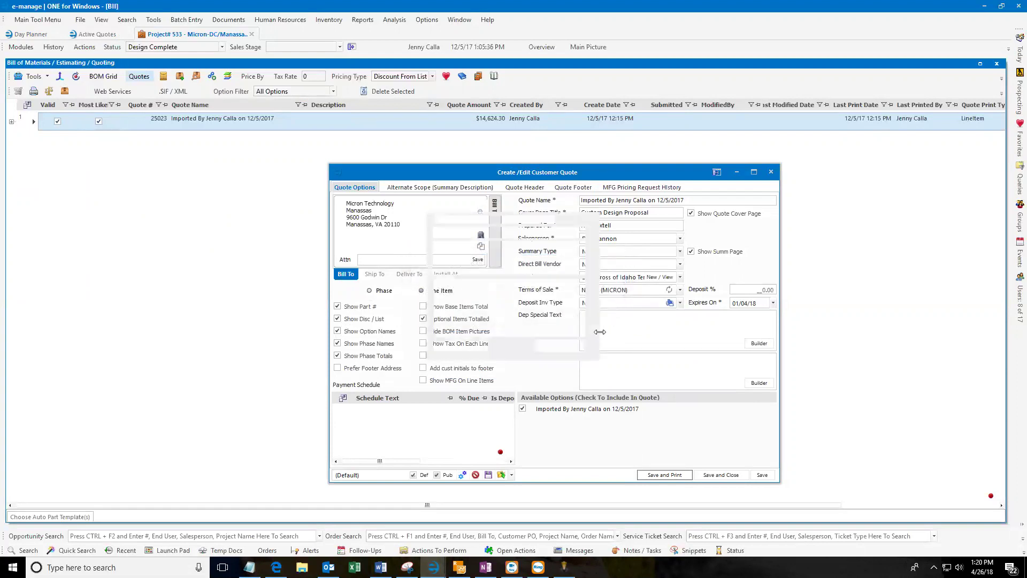
click(557, 346)
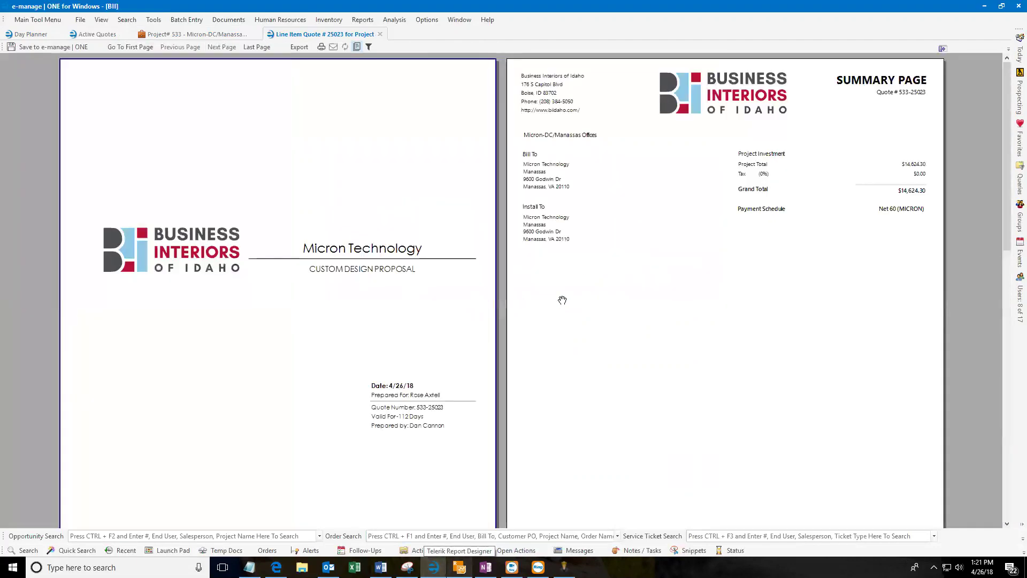
Step: Scroll the quote preview to the Blue Cross terms page, then close it and return to Telerik Report Designer
scroll(562, 300, down, 3)
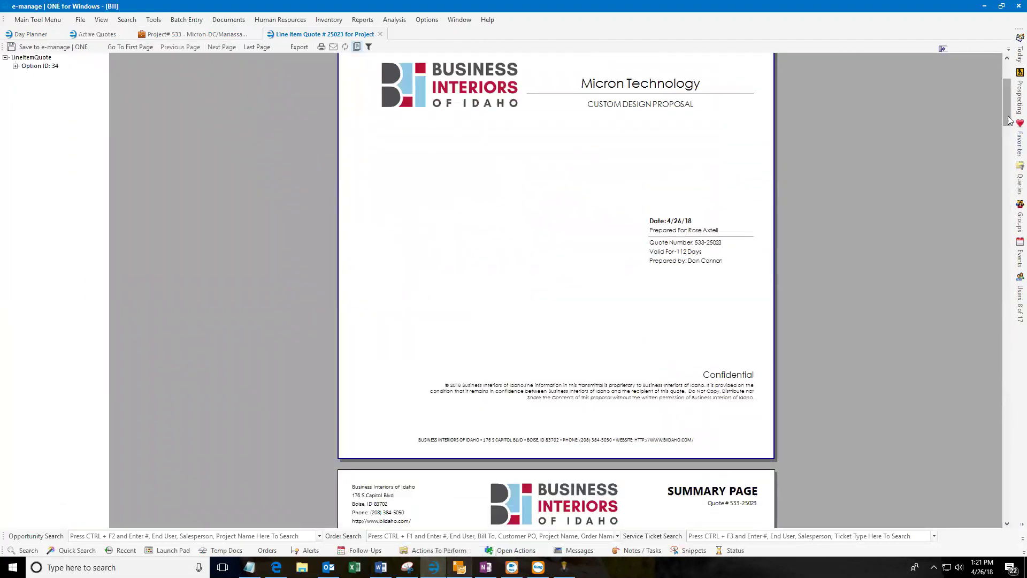
scroll(1007, 289, down, 10)
drag(1007, 289, 1000, 453)
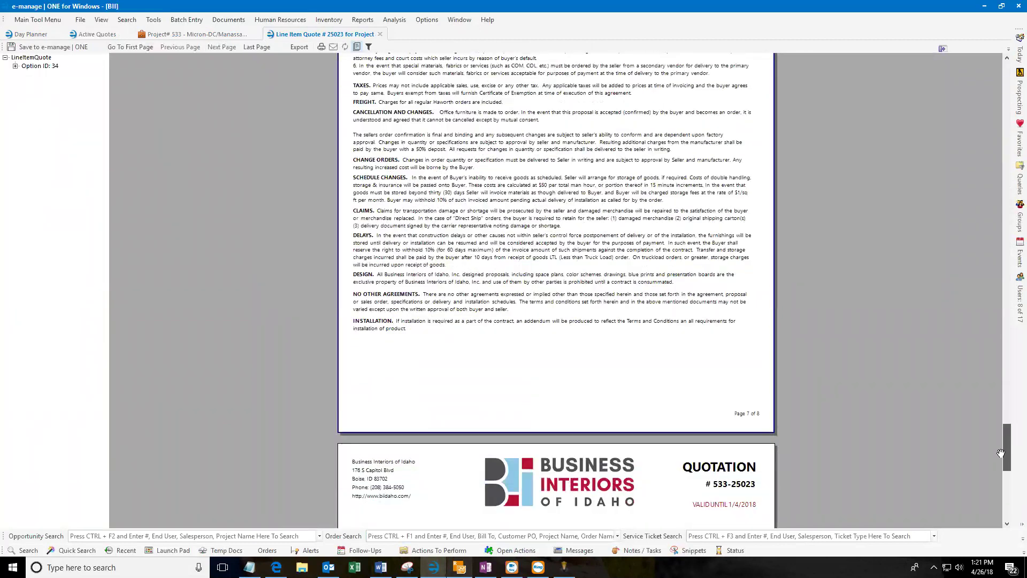
drag(1000, 453, 1000, 453)
scroll(560, 503, down, 5)
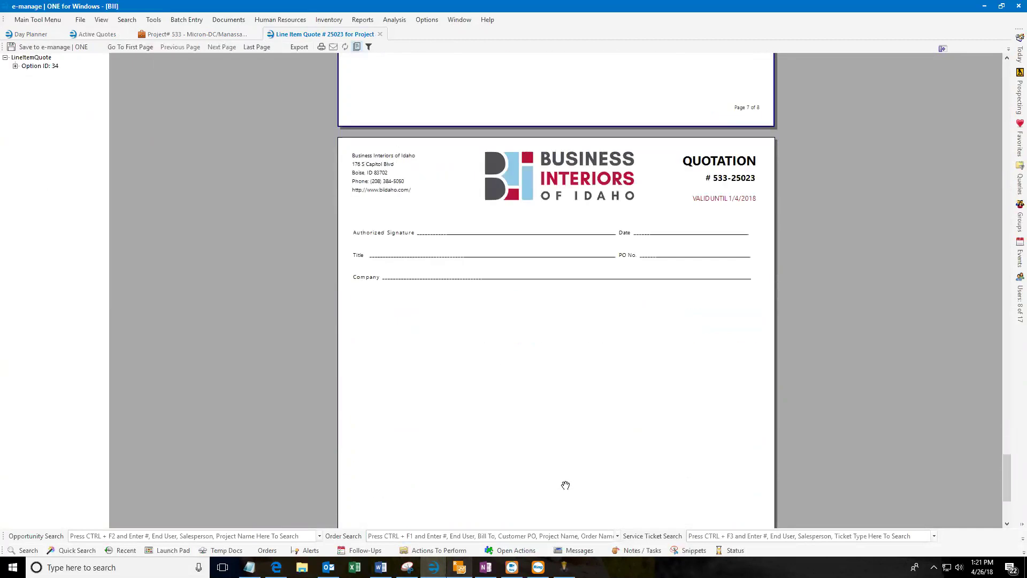
scroll(533, 405, up, 8)
scroll(507, 362, up, 4)
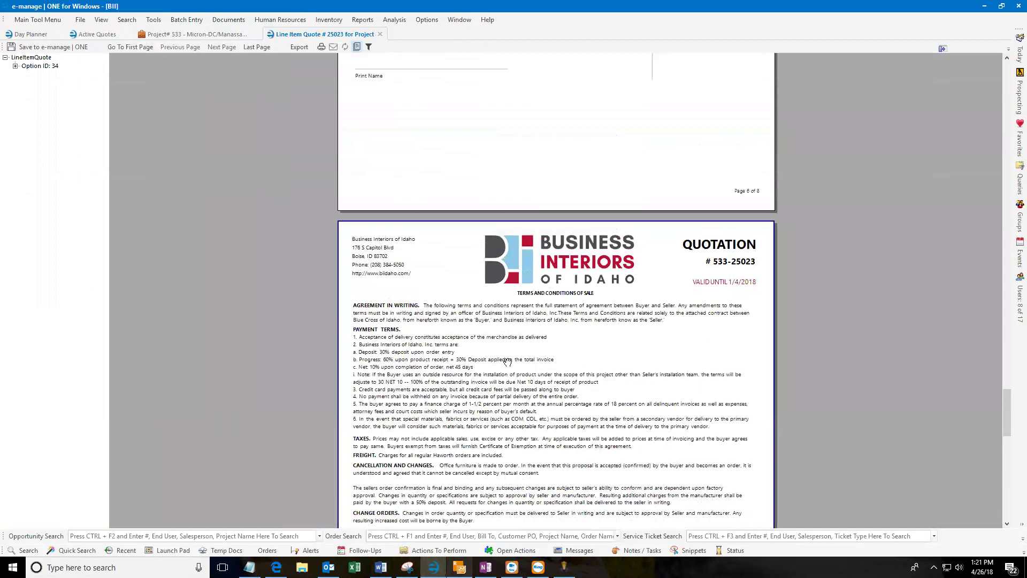
scroll(508, 362, down, 3)
scroll(507, 362, up, 4)
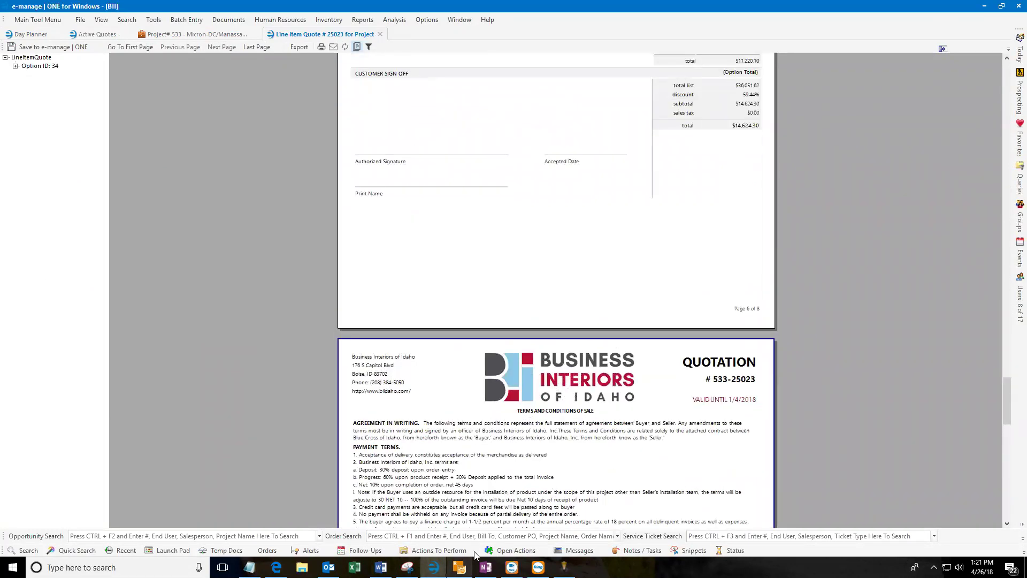
click(380, 35)
click(461, 558)
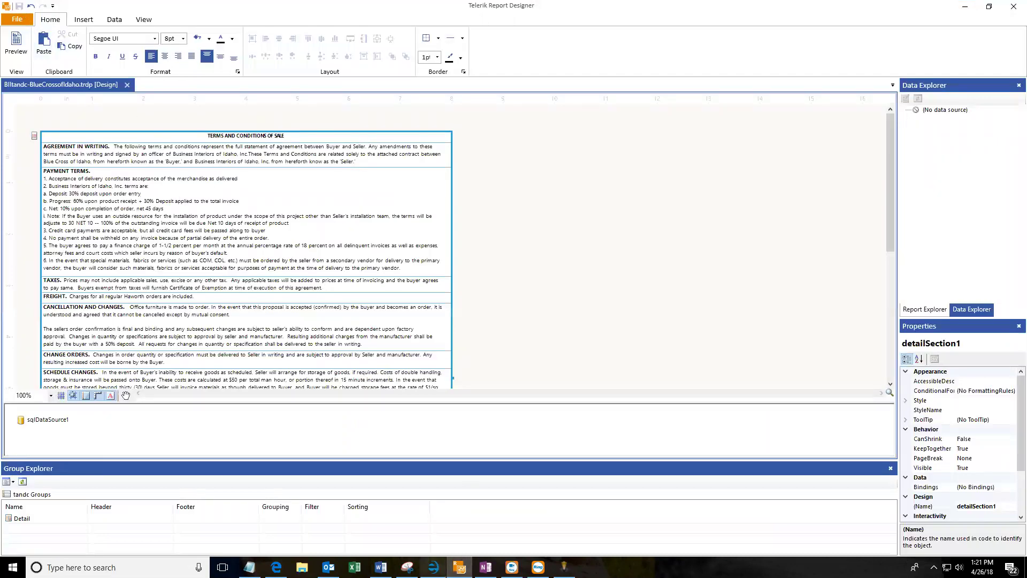
Step: Reopen quote 25023 and view the T and C list with BII Standard and Blue Cross of Idaho
click(433, 567)
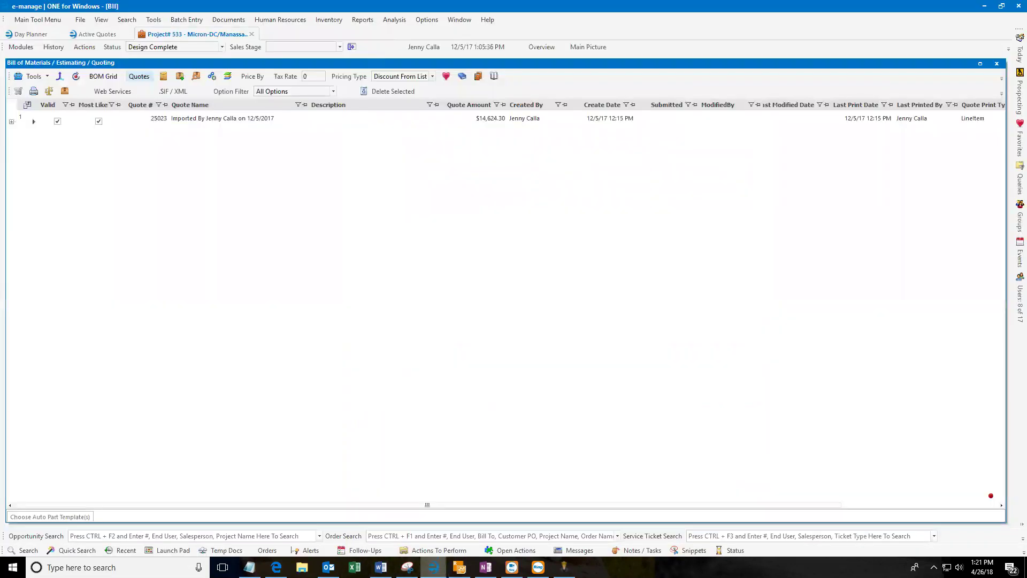
click(31, 117)
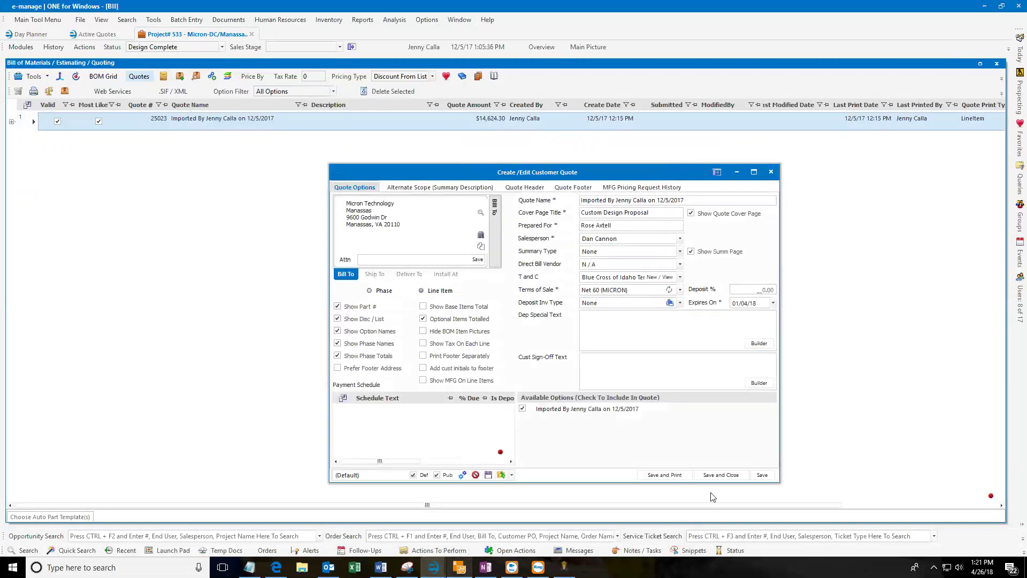
click(665, 475)
click(653, 278)
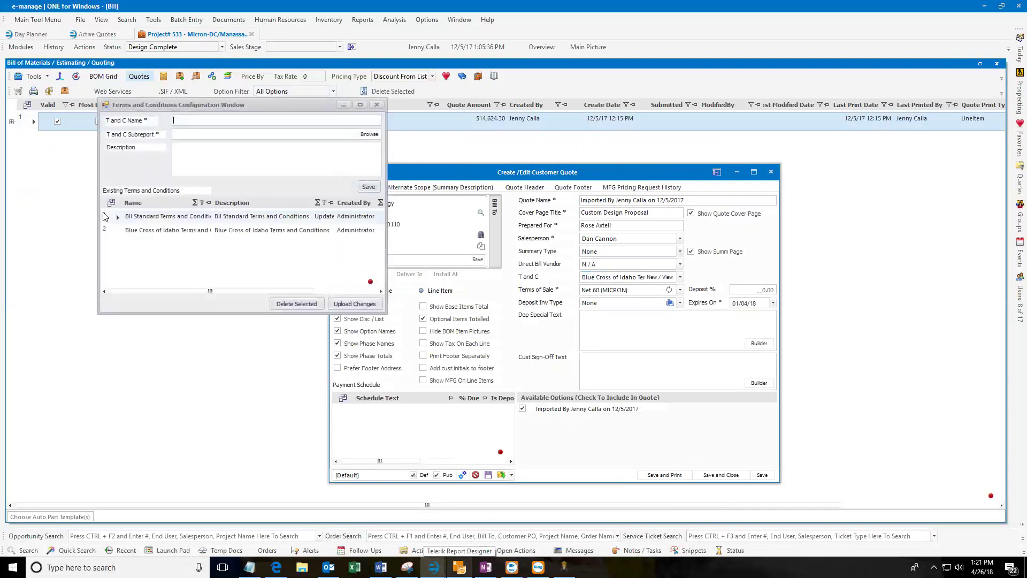
click(124, 235)
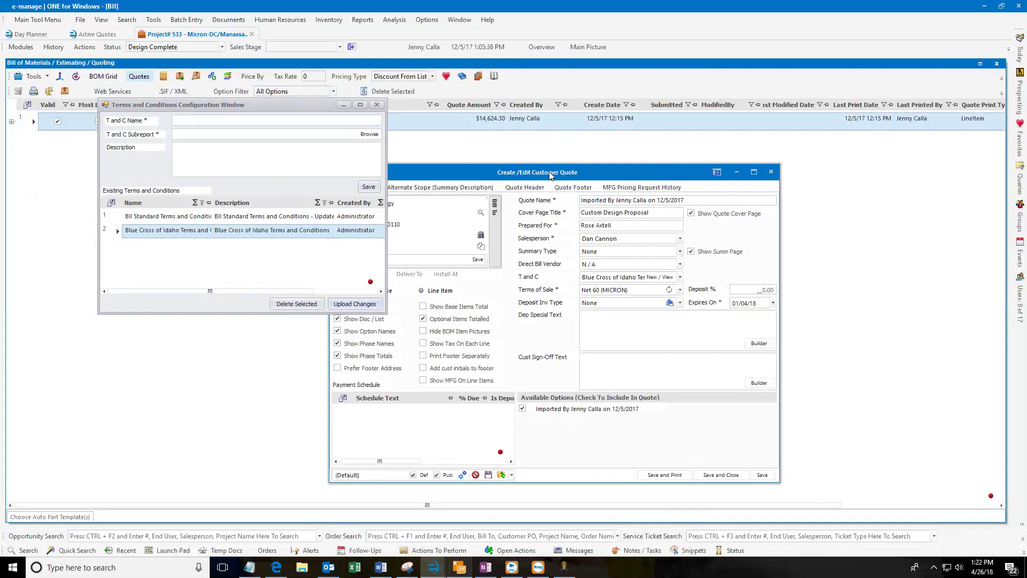
drag(550, 177, 493, 10)
click(567, 8)
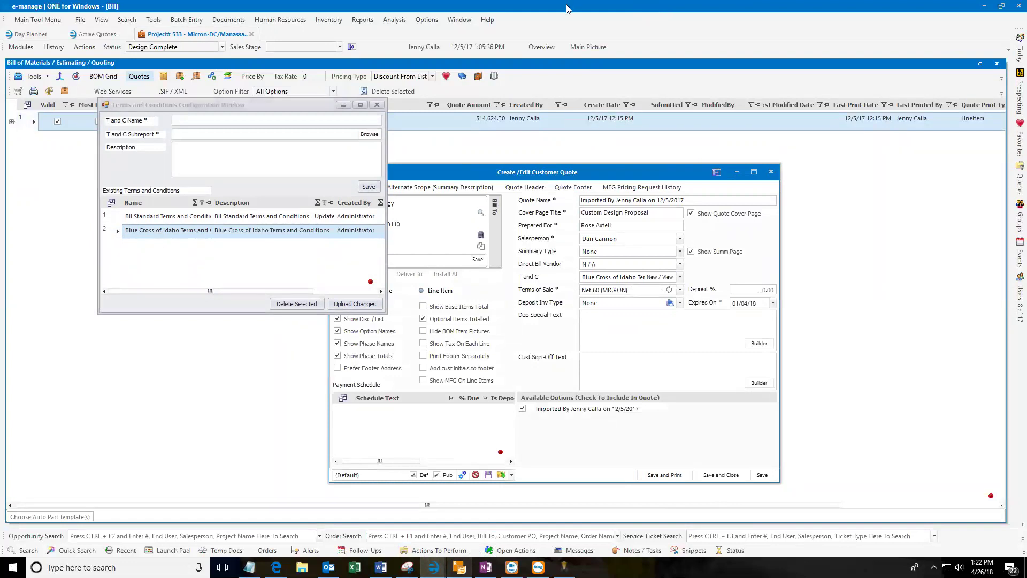